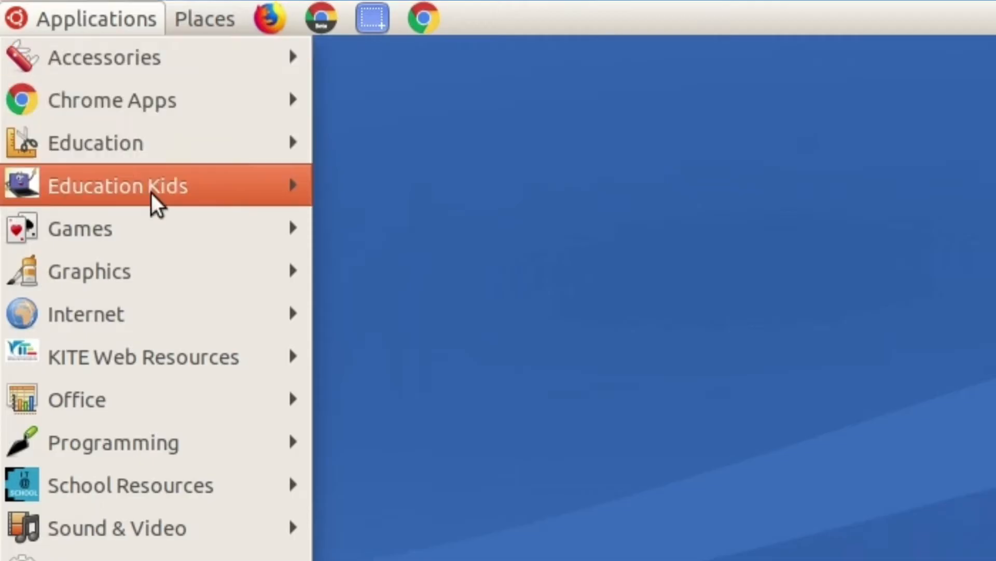
Launch Inkscape and turn off the page border in the new document's properties.
mouse_move(189, 275)
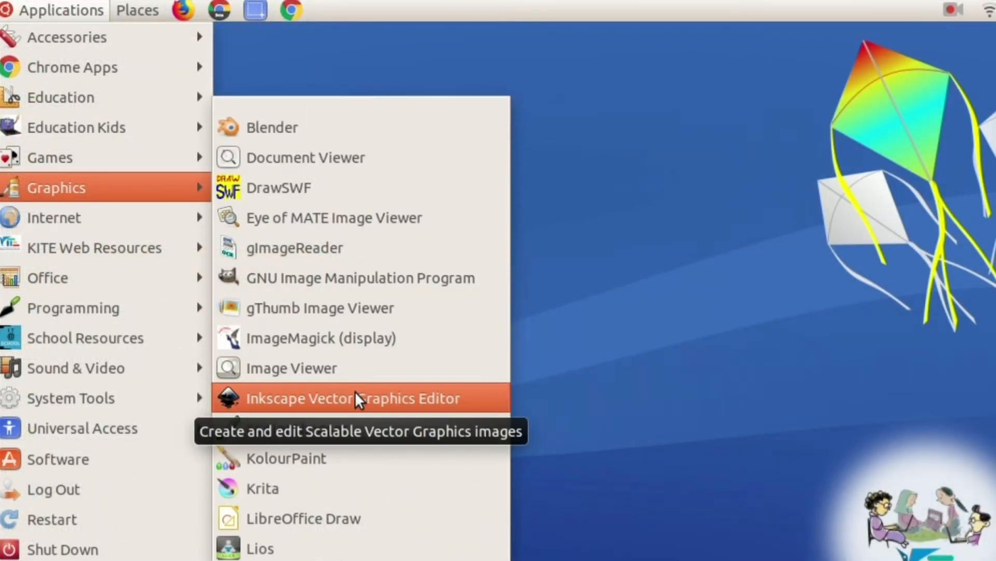
click(356, 398)
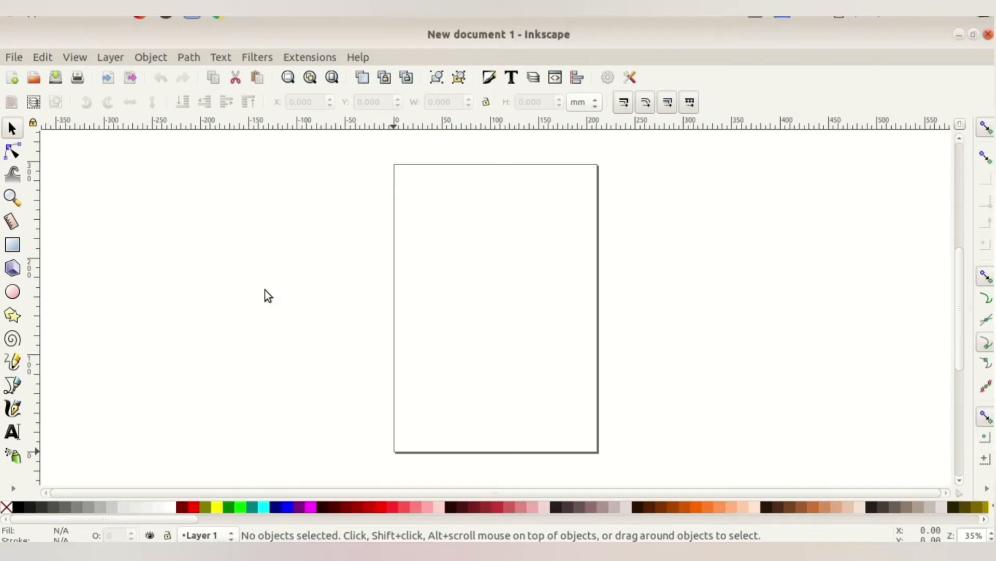
click(19, 61)
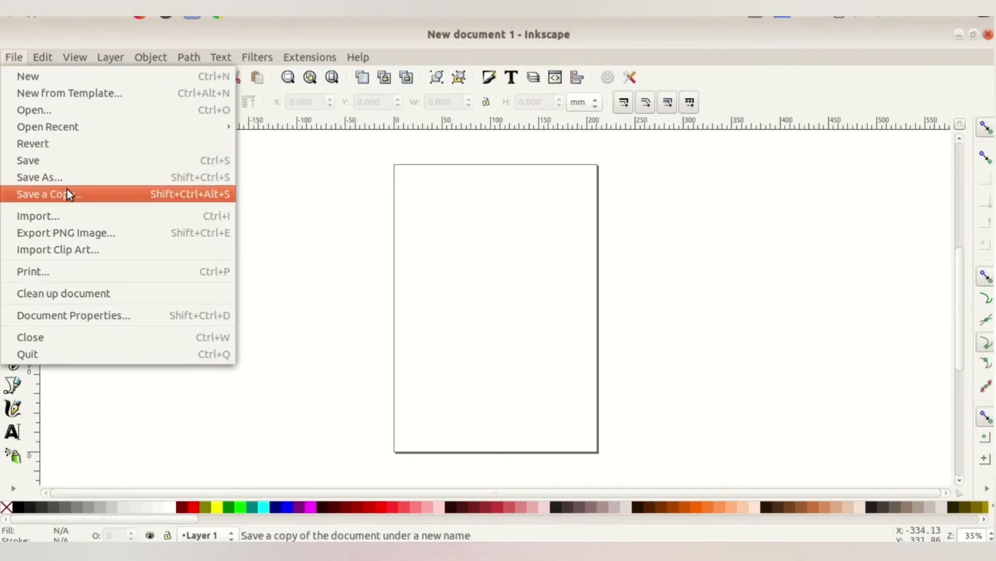
click(98, 315)
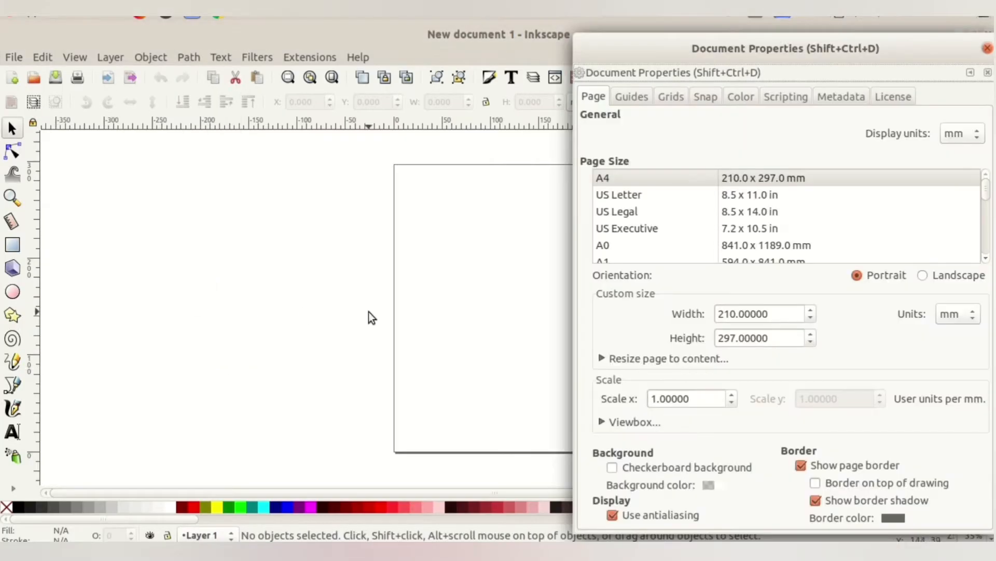
click(802, 466)
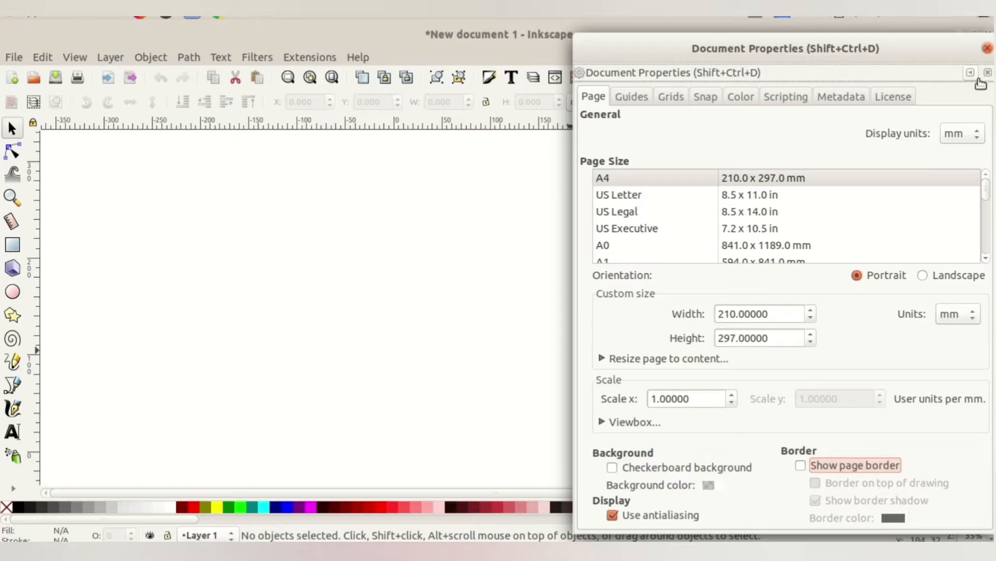
click(988, 49)
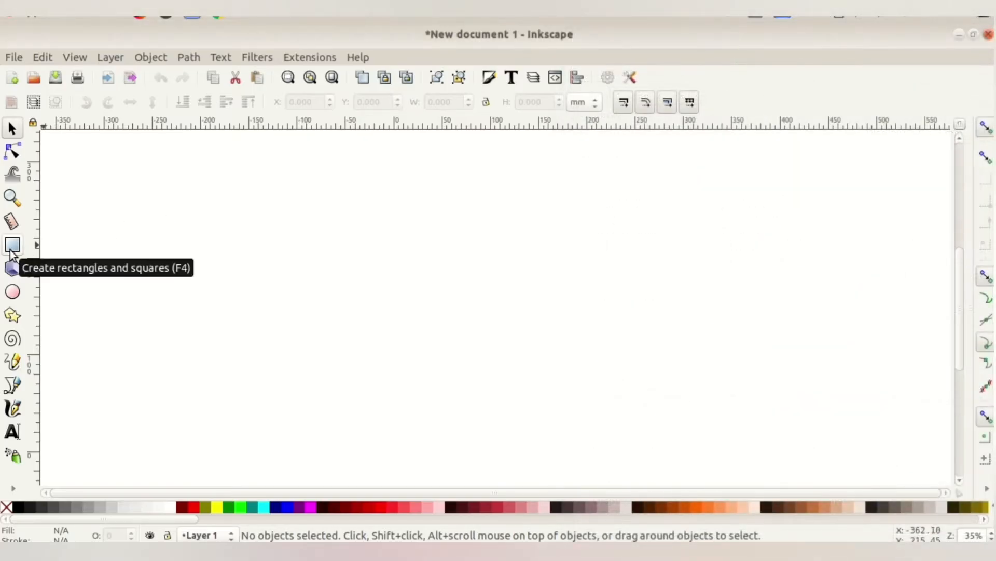
Draw a rectangle about 327 mm wide and 300 mm high and fill it red.
click(10, 250)
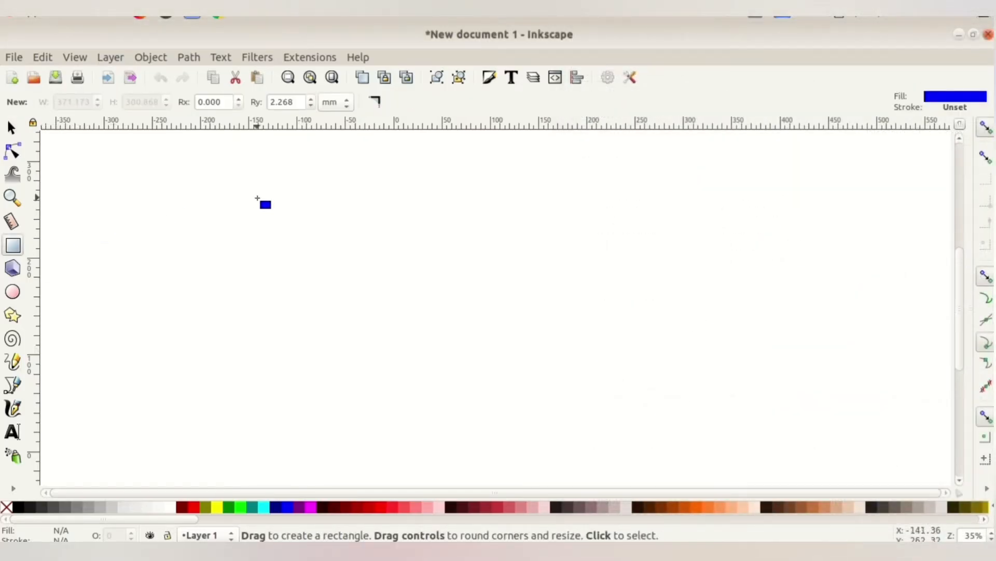
drag(274, 165, 591, 455)
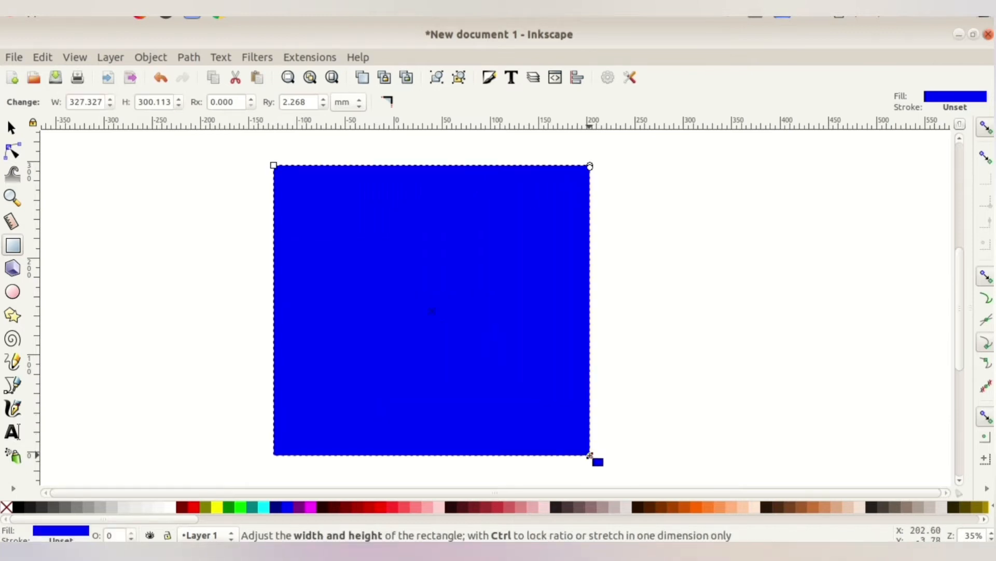
click(378, 509)
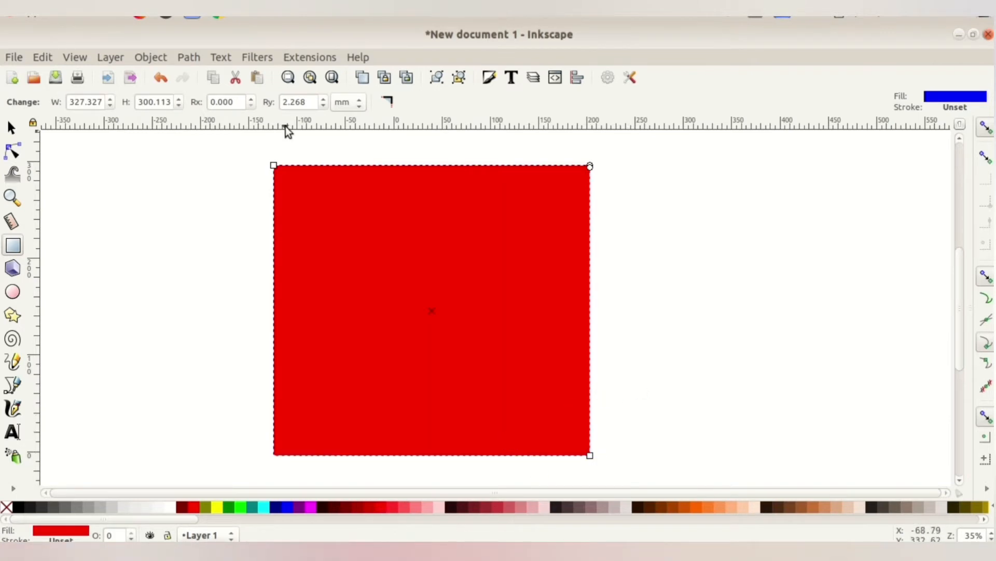
Duplicate the red rectangle and move the copy about 100 mm to the right.
click(51, 58)
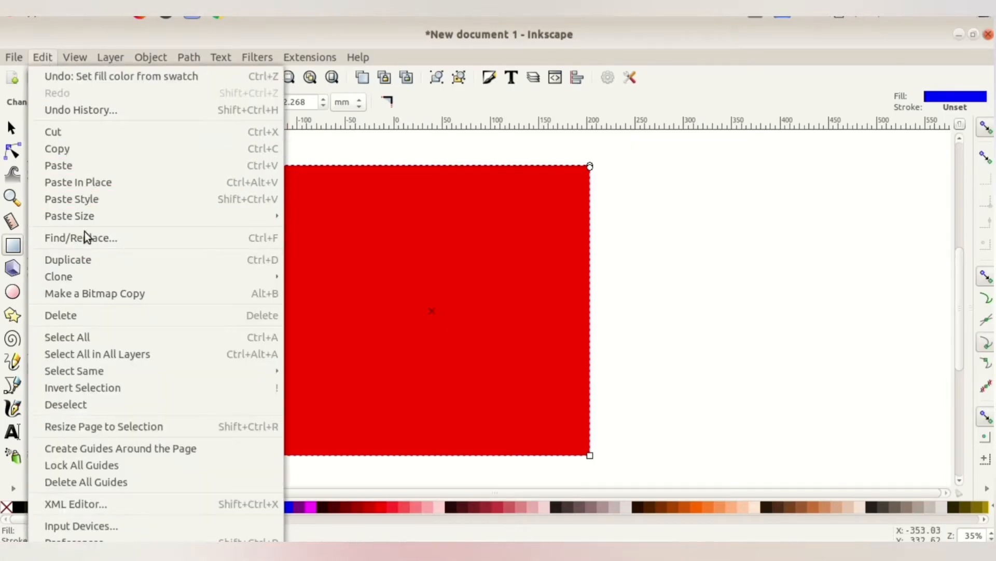
click(104, 261)
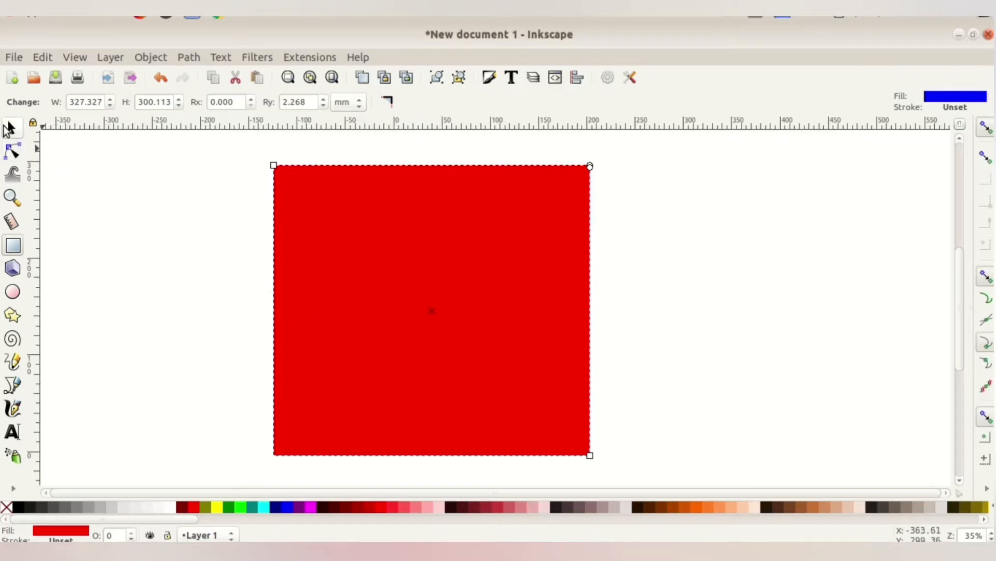
click(9, 128)
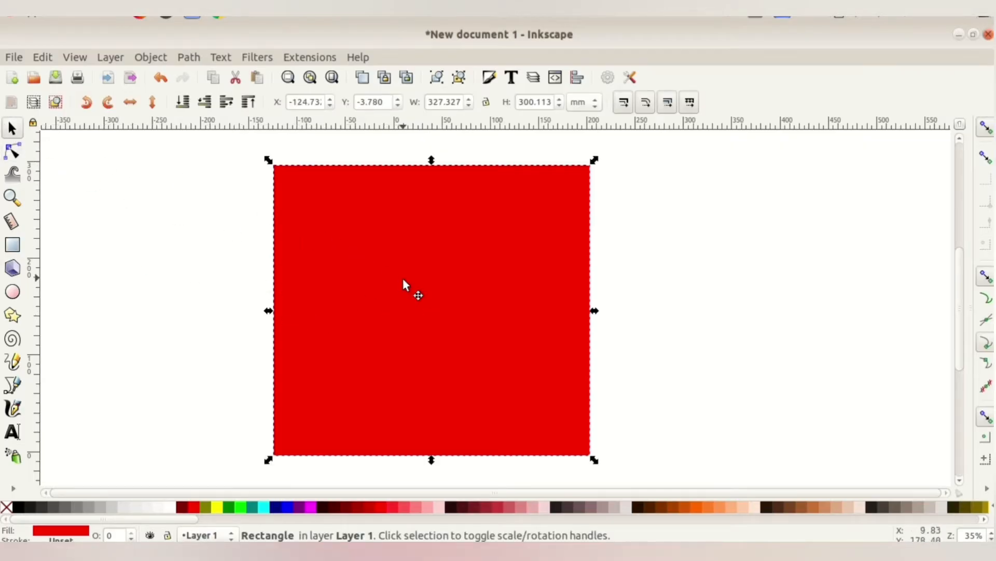
drag(404, 280, 503, 281)
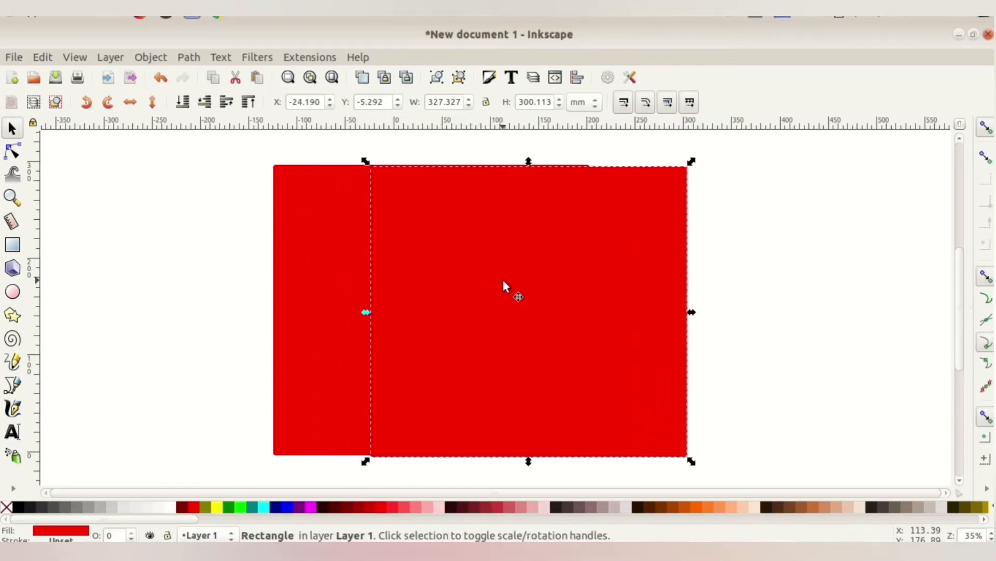
Round the copy's corners and align it horizontally over the original, about 45 mm lower, so the rounded corners extend below it.
click(16, 151)
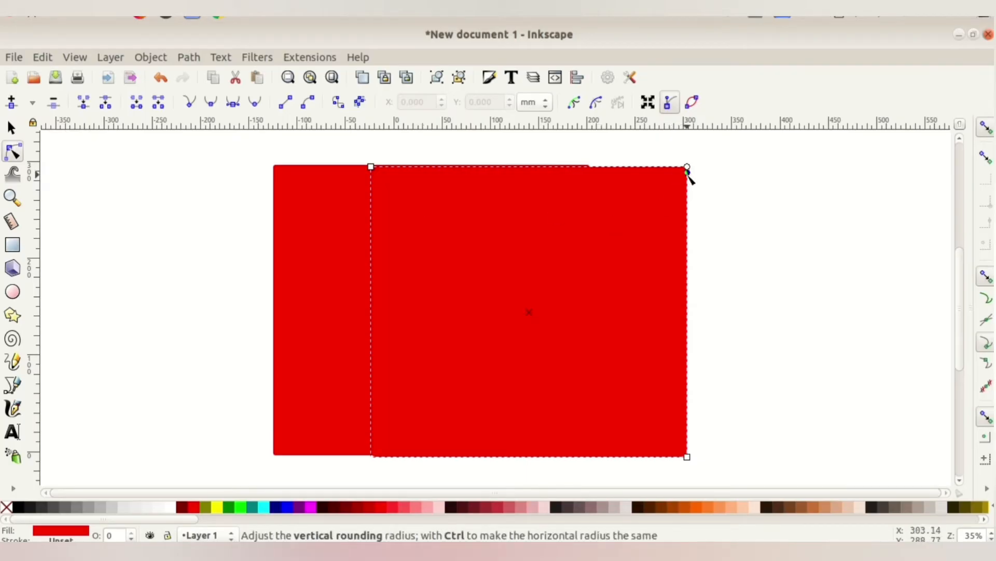
drag(689, 174, 688, 206)
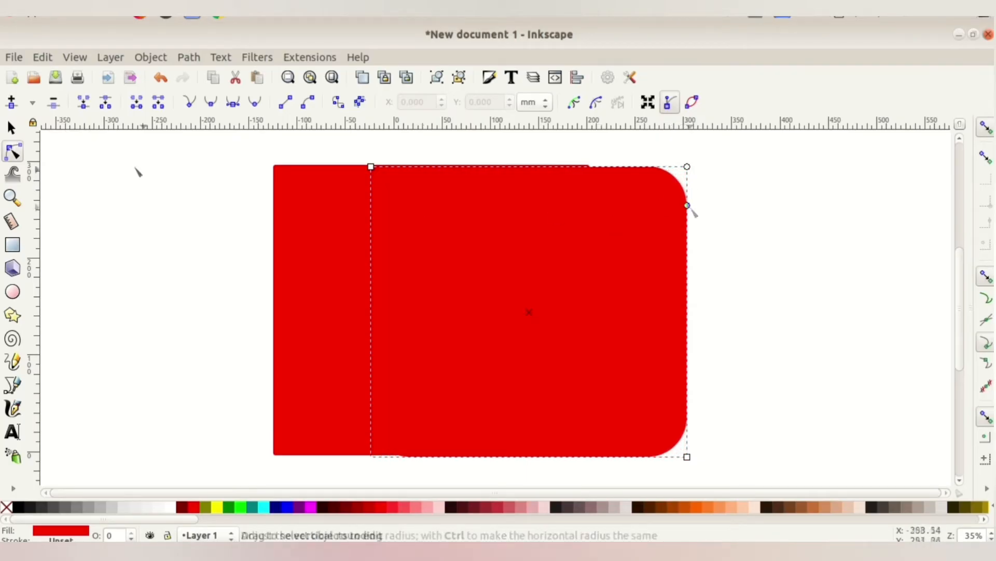
click(12, 128)
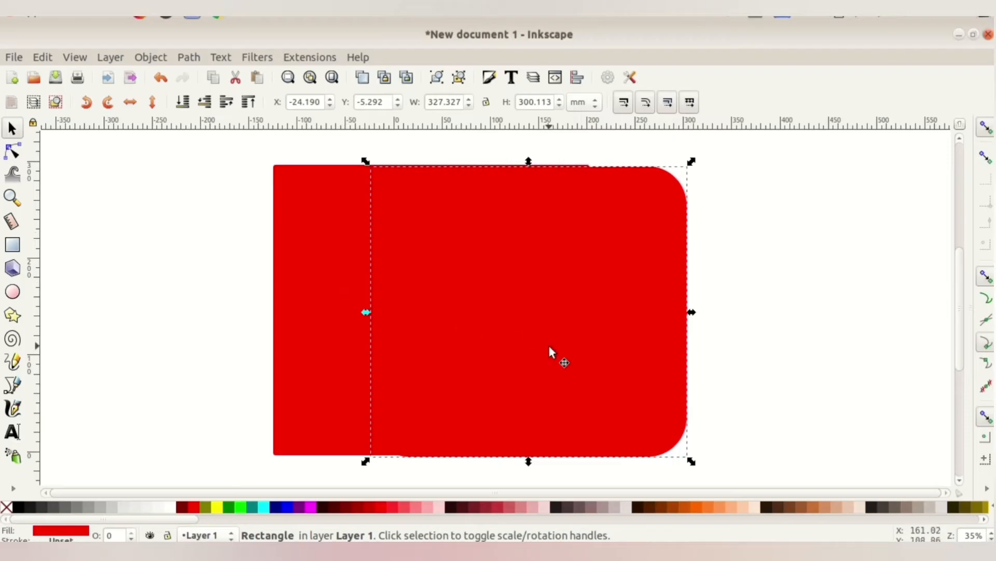
drag(534, 292, 432, 337)
click(698, 251)
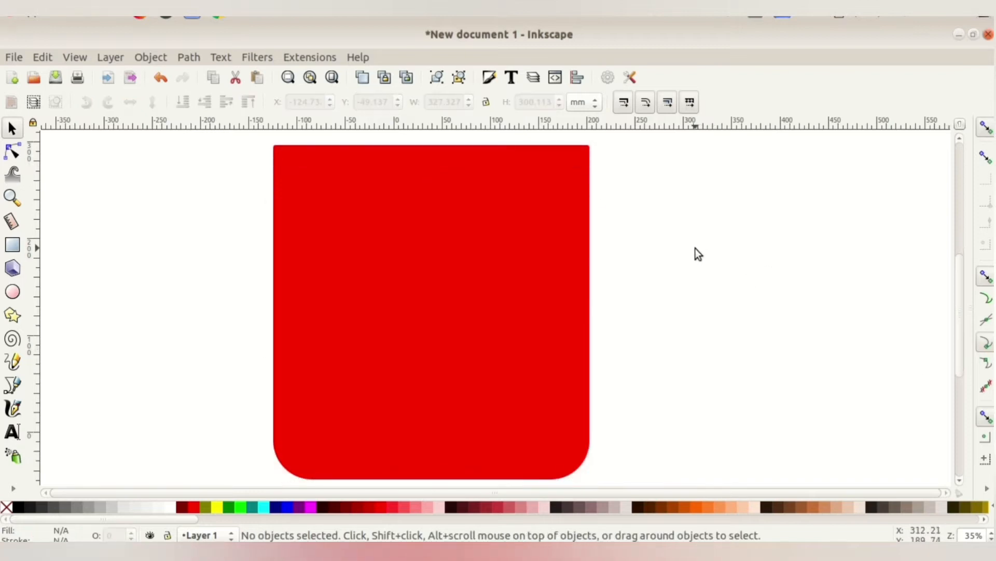
Select both red rectangles and group them into one cup body.
drag(184, 133, 646, 481)
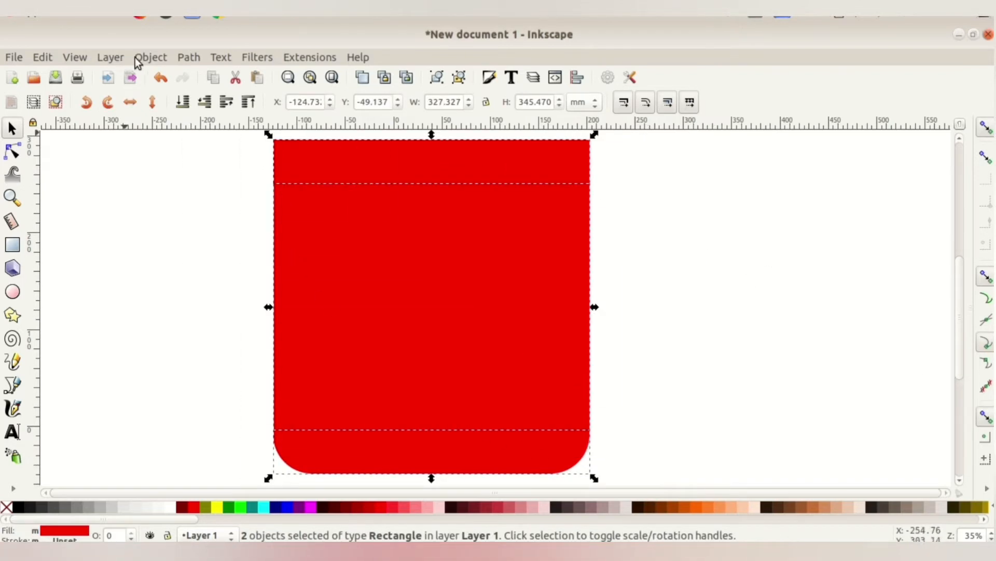
click(151, 57)
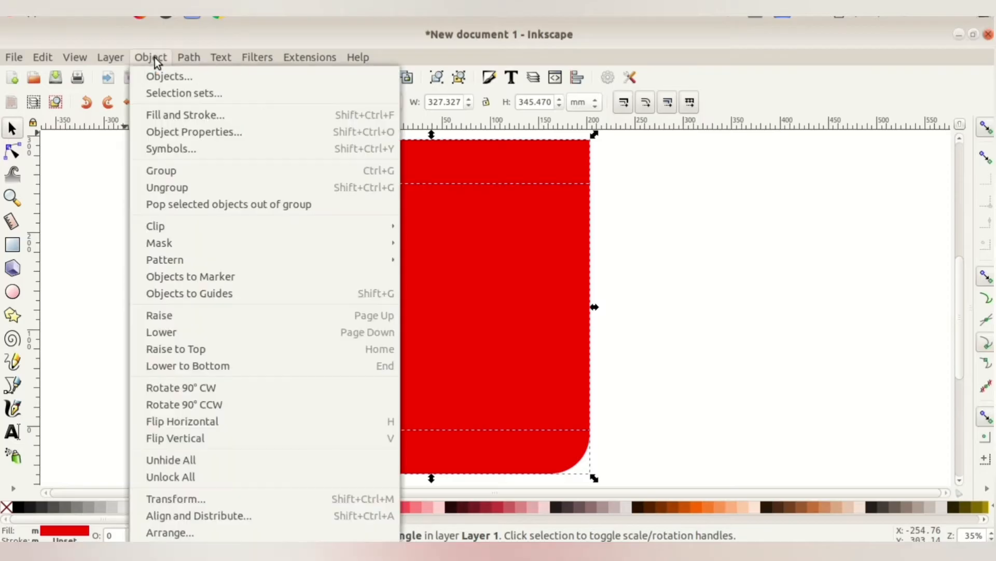
click(208, 171)
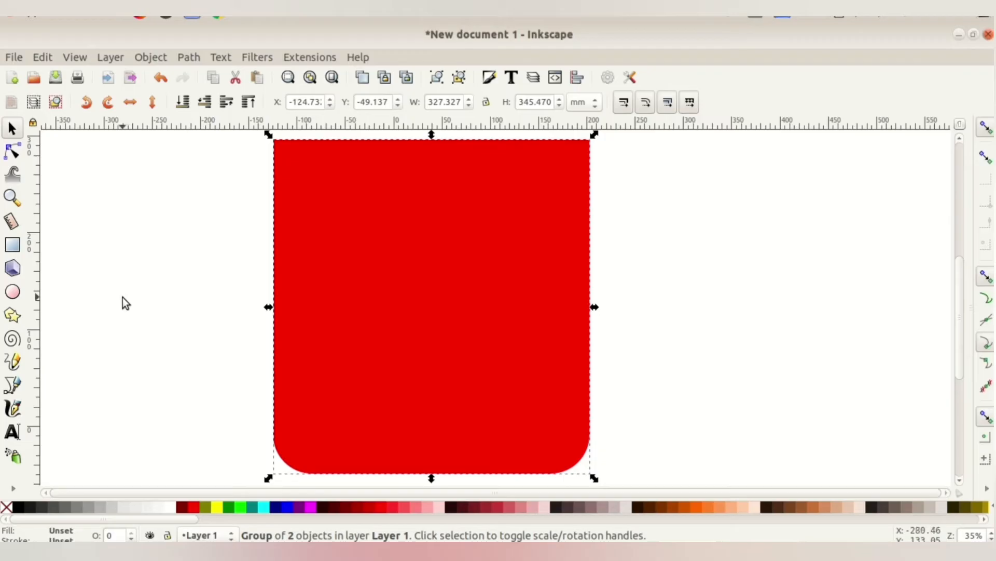
Draw a red circle about 302 mm wide and 296 mm high to the right of the cup body and duplicate it.
click(12, 293)
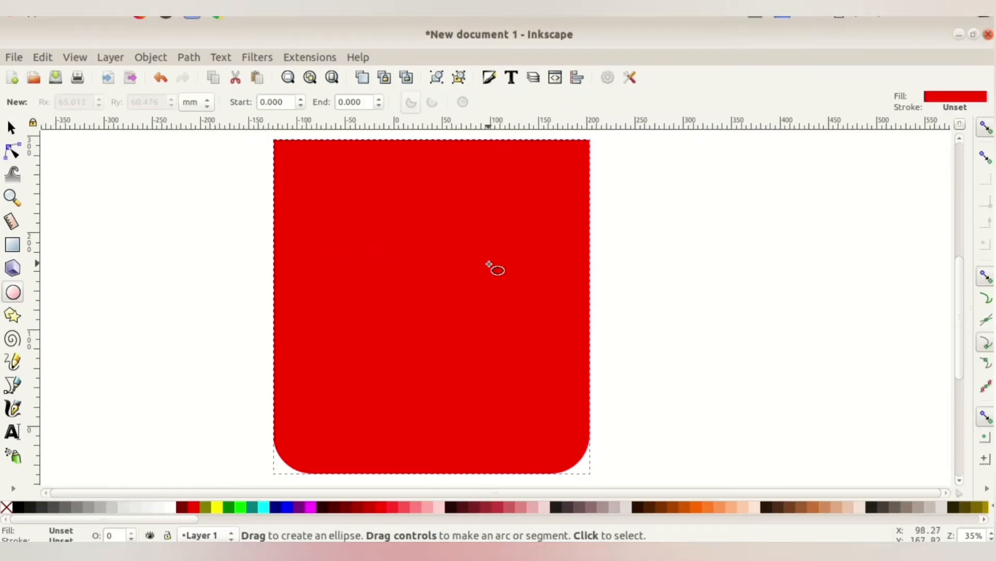
drag(648, 148, 939, 435)
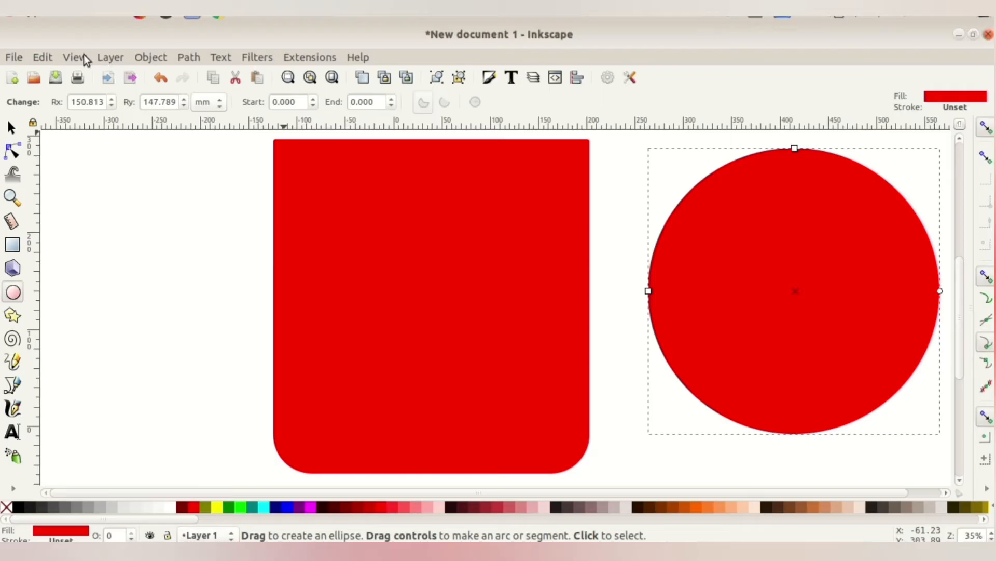
click(42, 58)
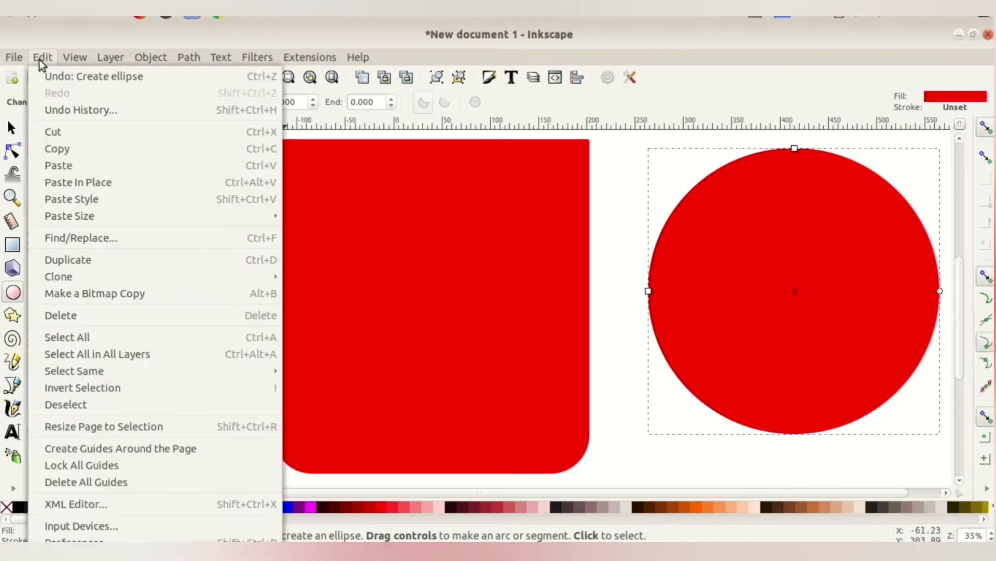
click(121, 257)
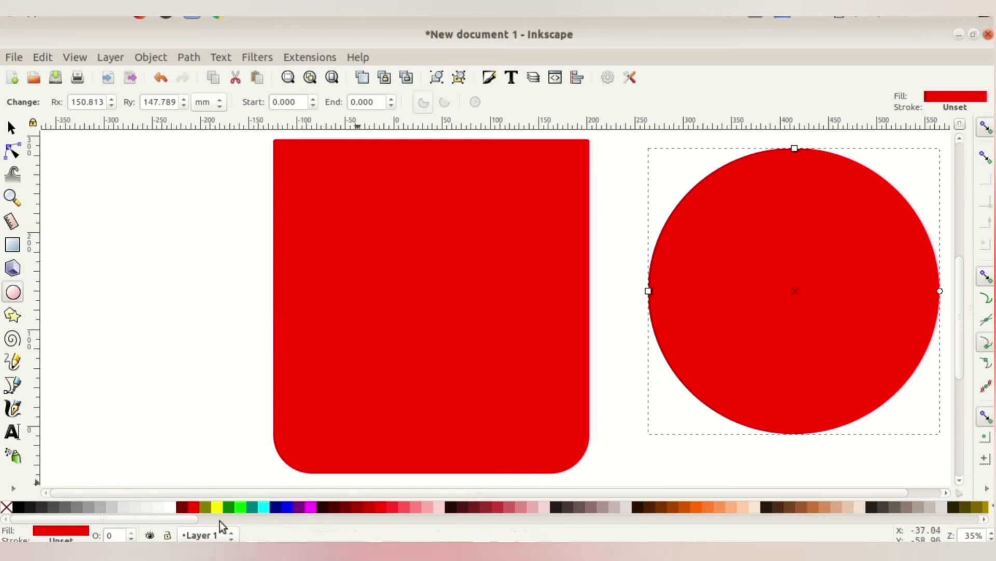
Fill the duplicate circle yellow and shrink it about its centre to about 228 by 223 mm.
click(216, 508)
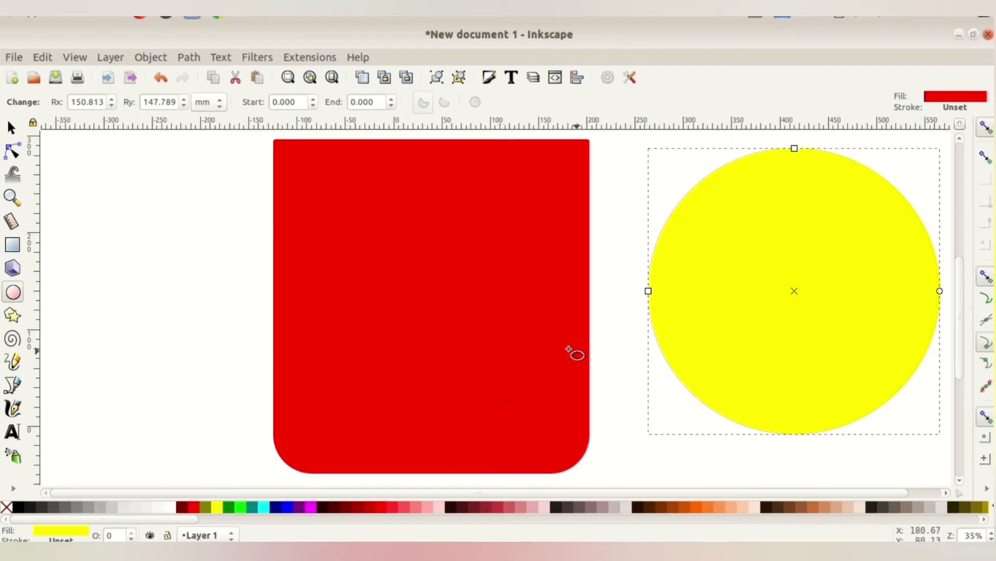
key(s)
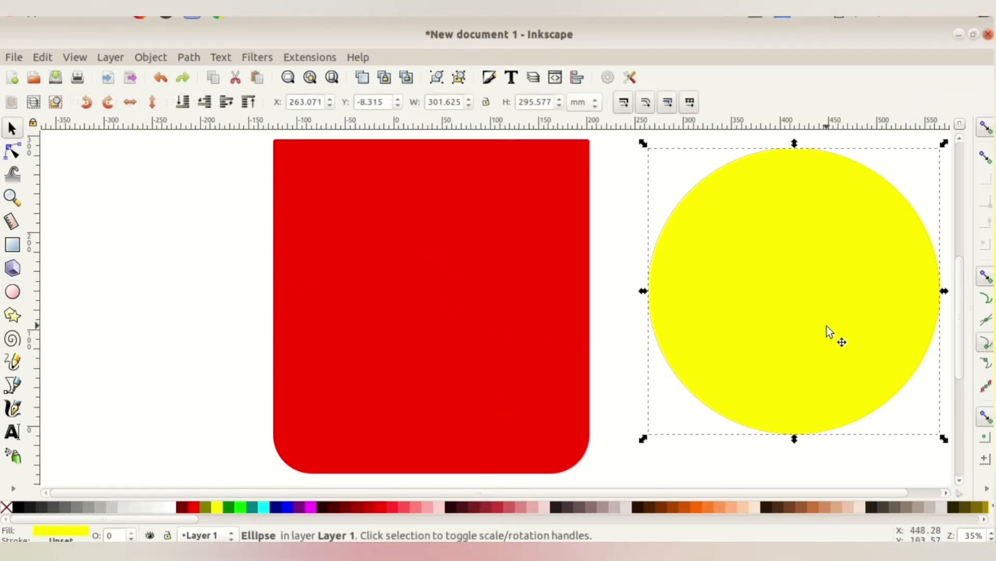
key(ctrl)
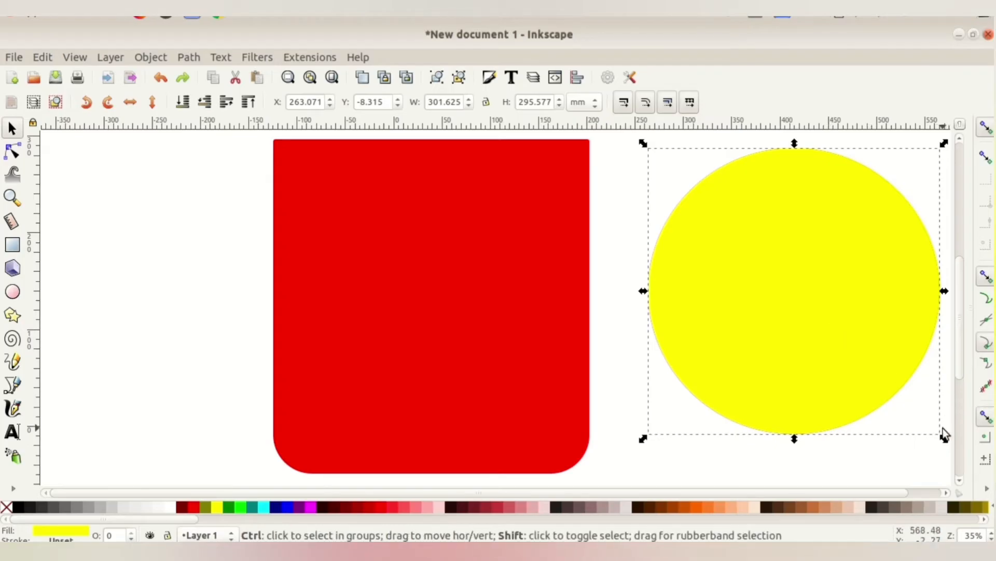
drag(945, 442, 908, 413)
click(608, 146)
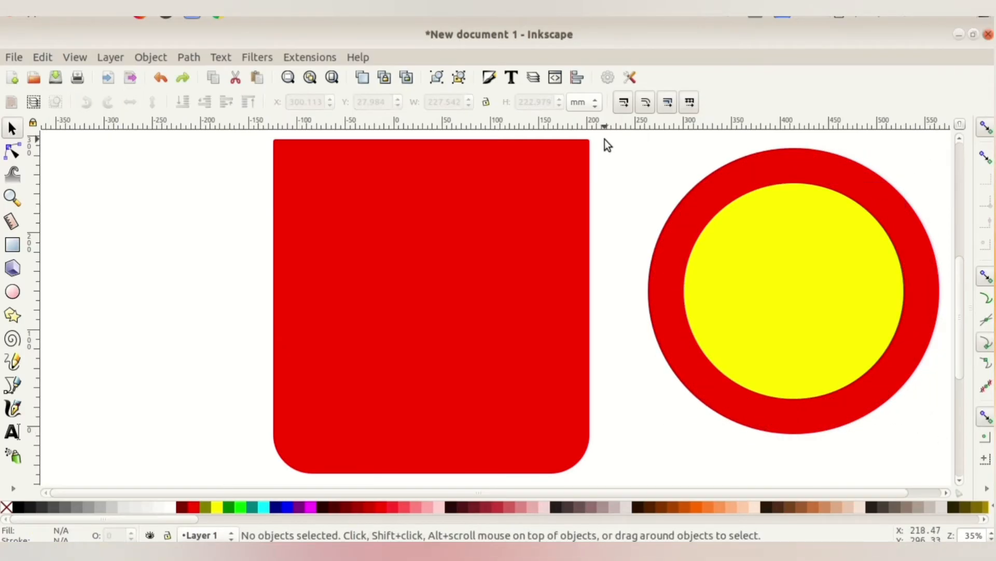
Select both circles and cut the yellow one out of the red one with a path Difference.
drag(605, 139, 949, 463)
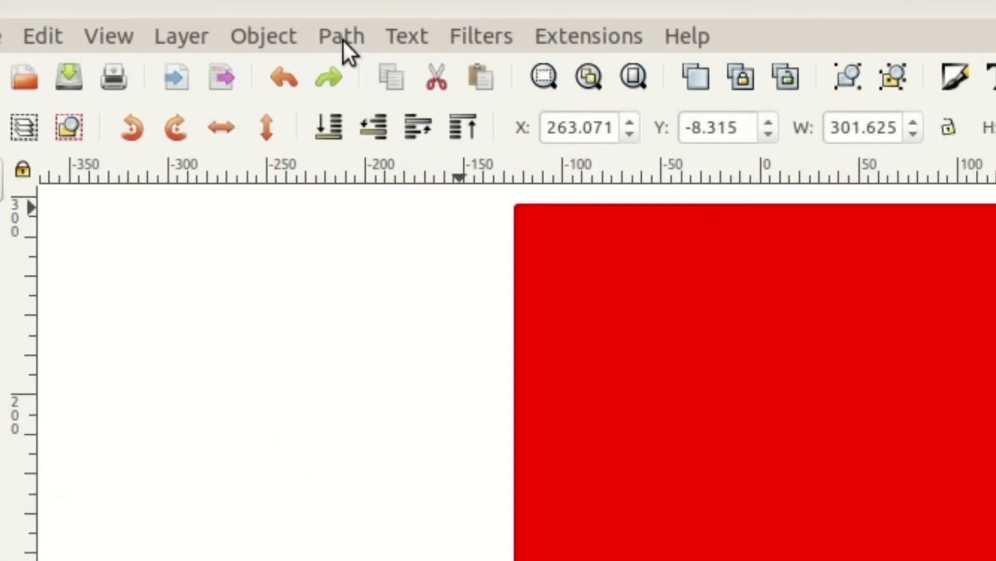
click(343, 41)
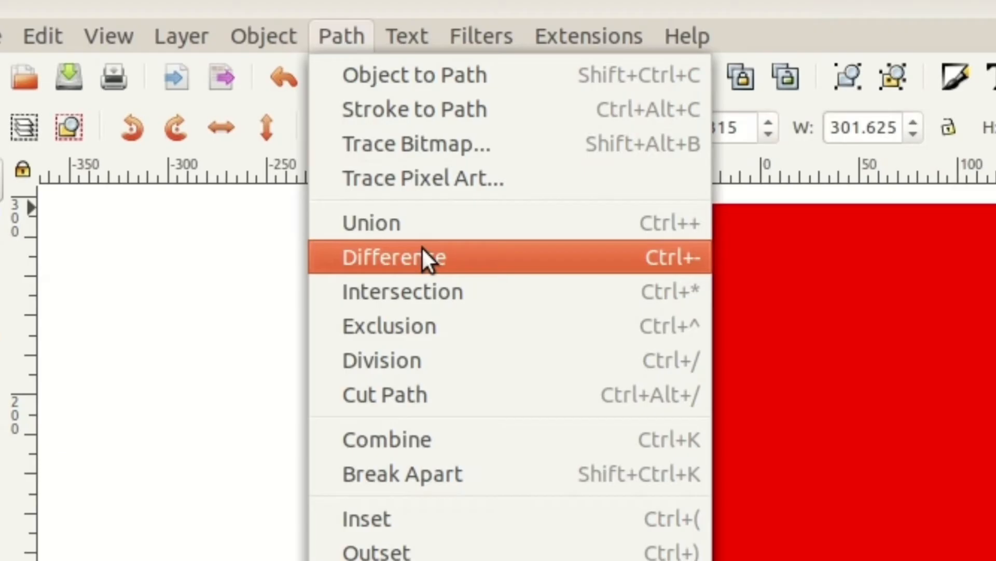
click(421, 248)
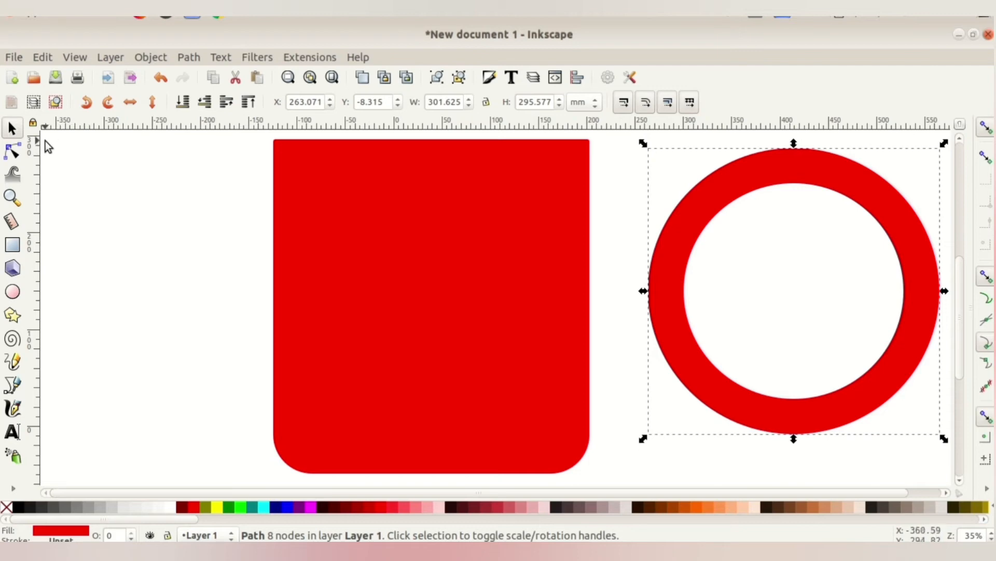
Draw a blue rectangle about 229 mm wide and 327 mm high covering the left part of the red ring.
click(12, 244)
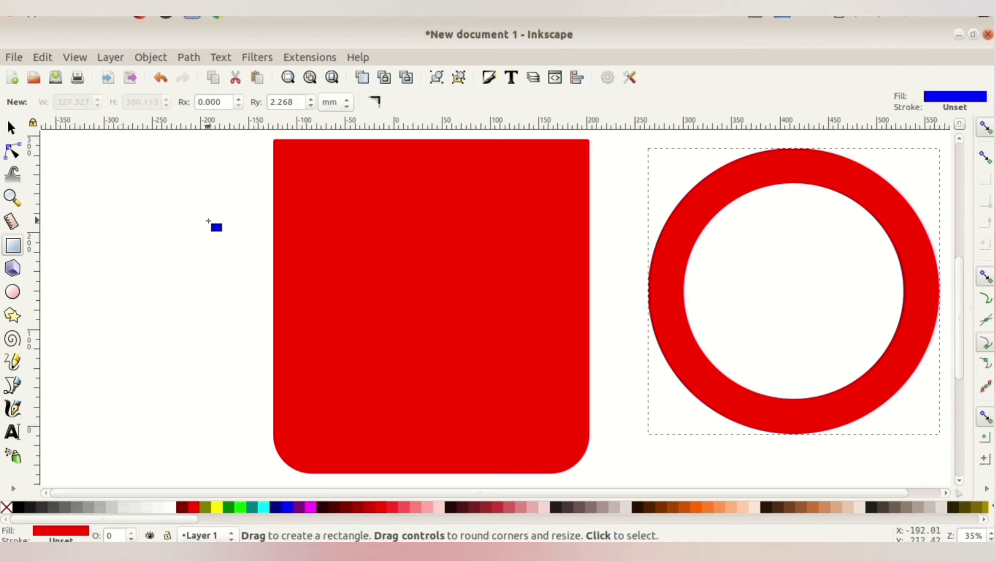
drag(618, 137, 838, 452)
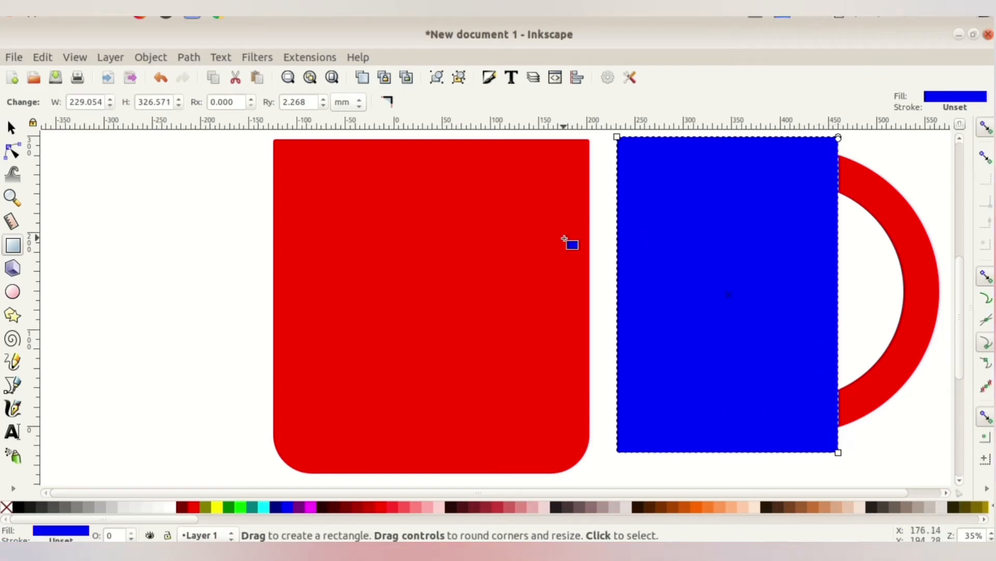
click(12, 128)
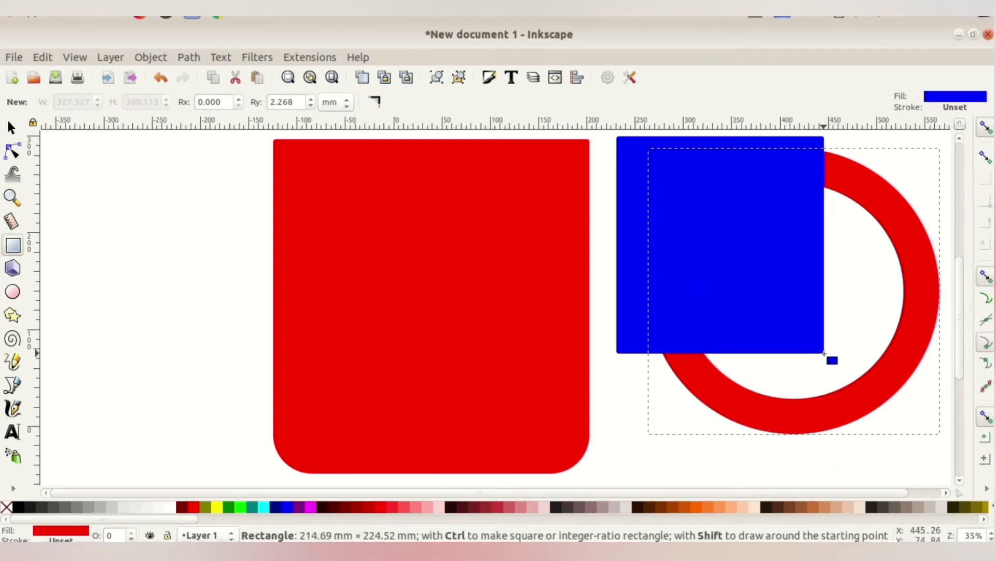
drag(828, 352, 838, 451)
click(12, 128)
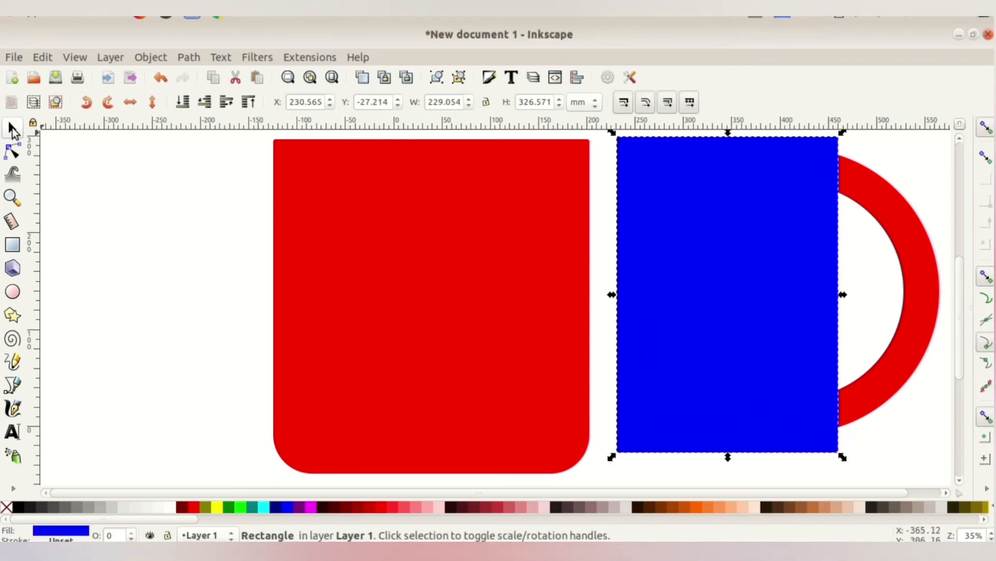
Select the blue rectangle and the red ring, and cut the rectangle out of the ring with a path Difference.
drag(600, 136, 949, 468)
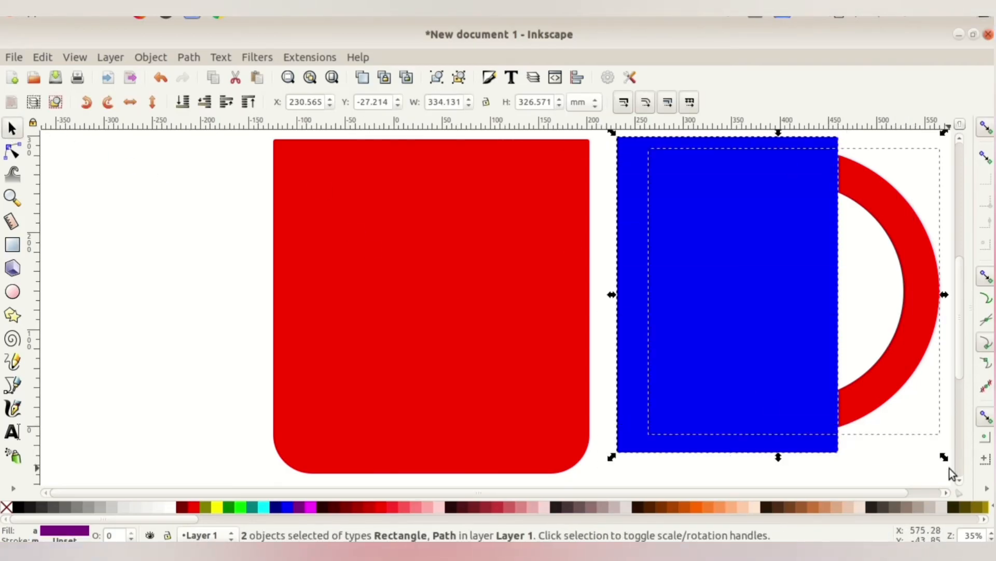
click(189, 58)
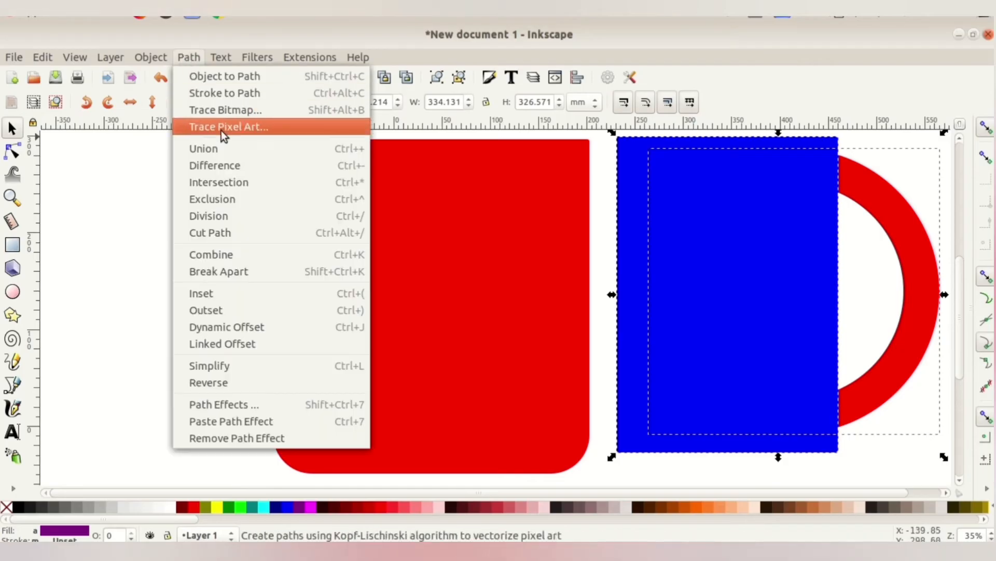
click(235, 166)
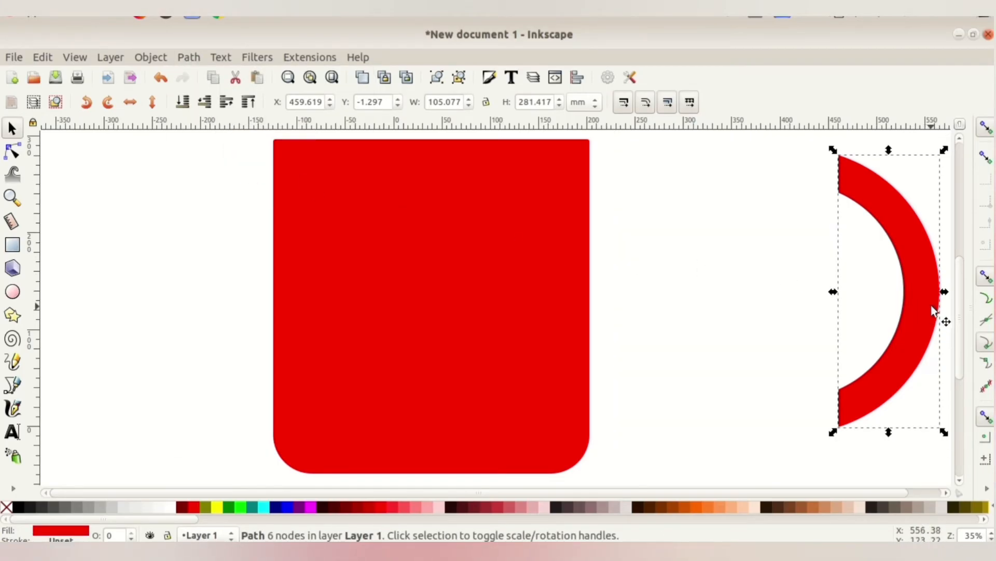
Move the cut ring against the right edge of the cup body as its handle, at about X 202.6, Y -3.8 mm.
drag(924, 289, 667, 301)
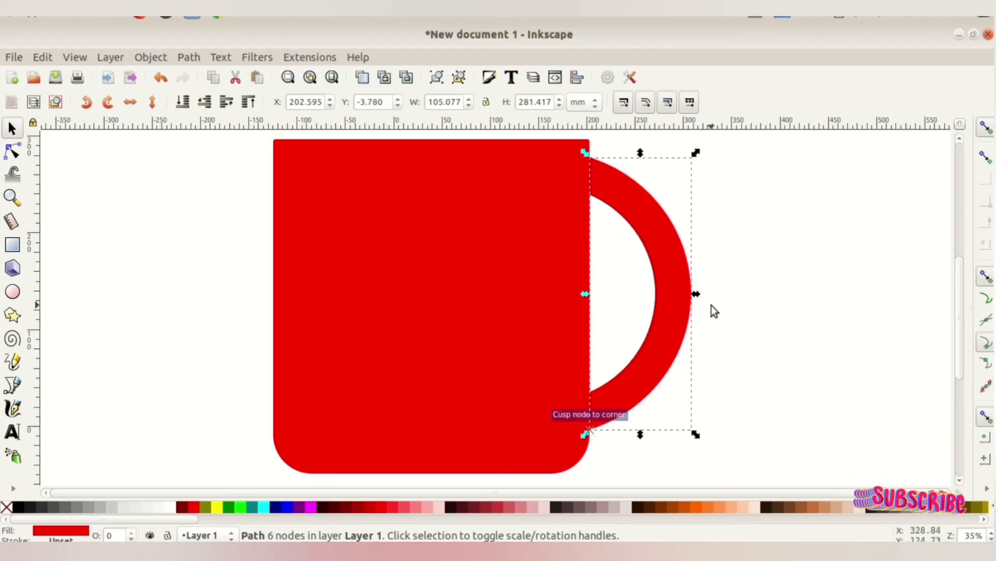
click(799, 303)
key(ctrl+z)
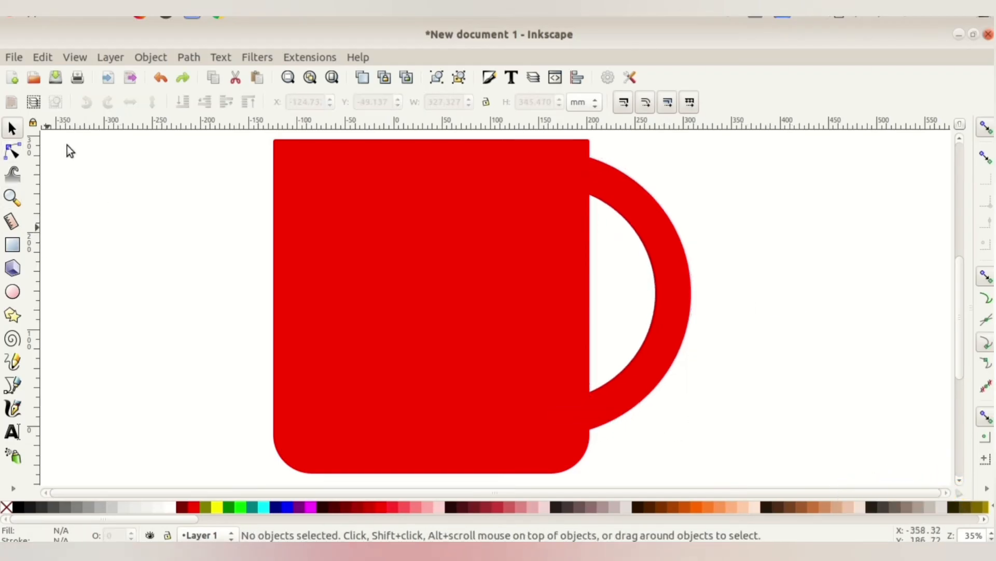
Select the cup body together with the handle, group them and clear the selection.
drag(199, 136, 695, 489)
click(139, 57)
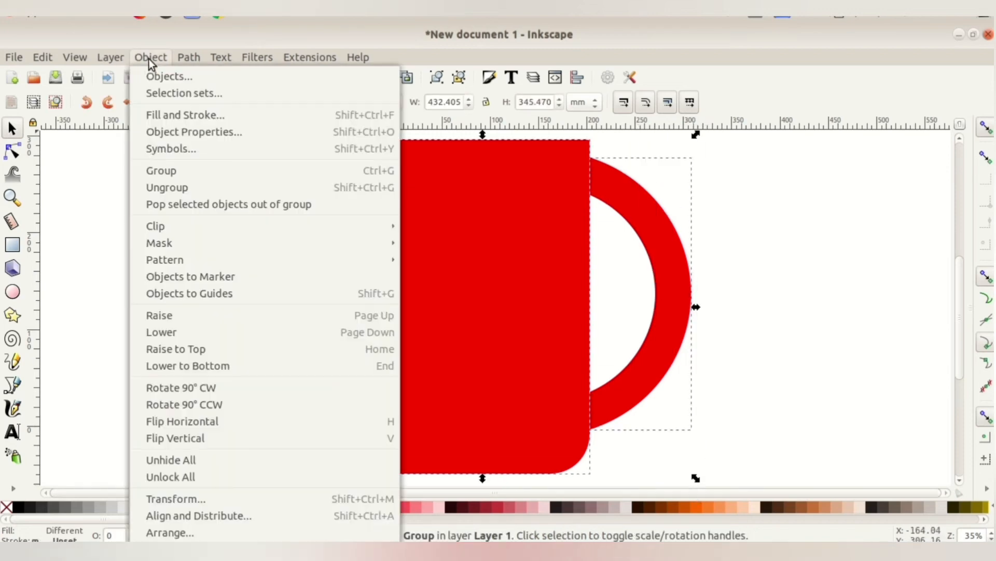
click(174, 170)
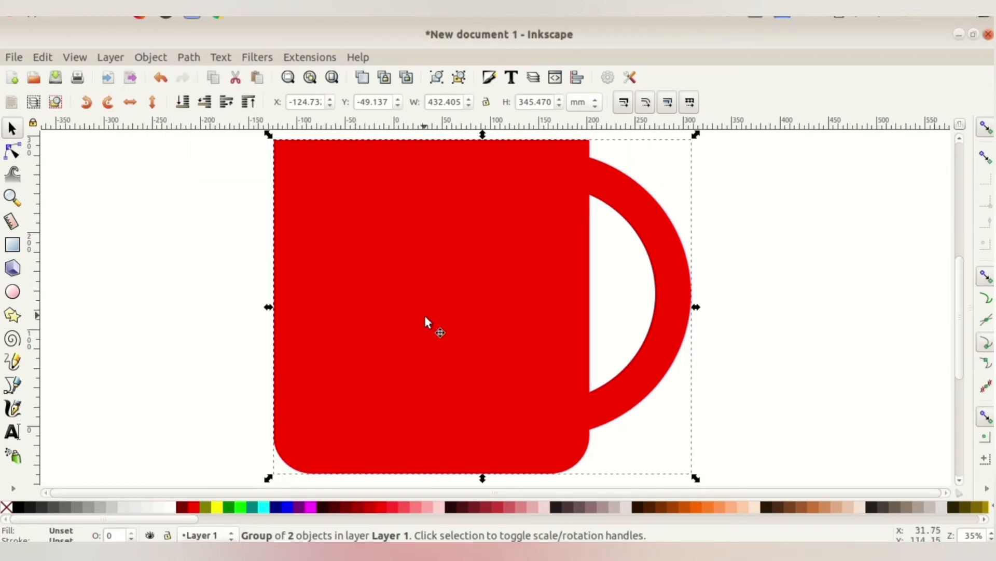
click(134, 199)
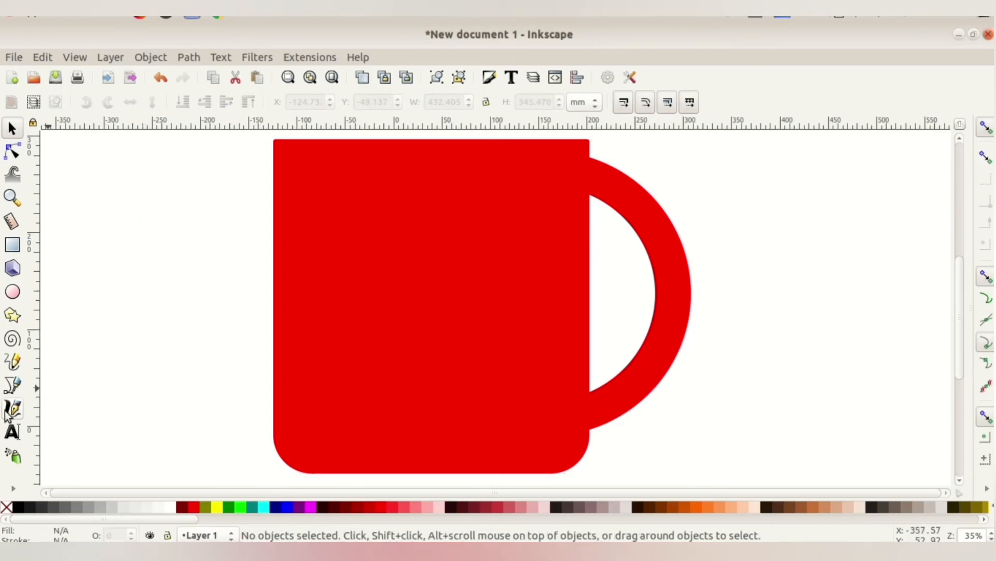
Add a flowed text frame across the middle of the cup body containing "Coffee".
click(13, 431)
drag(310, 242, 534, 340)
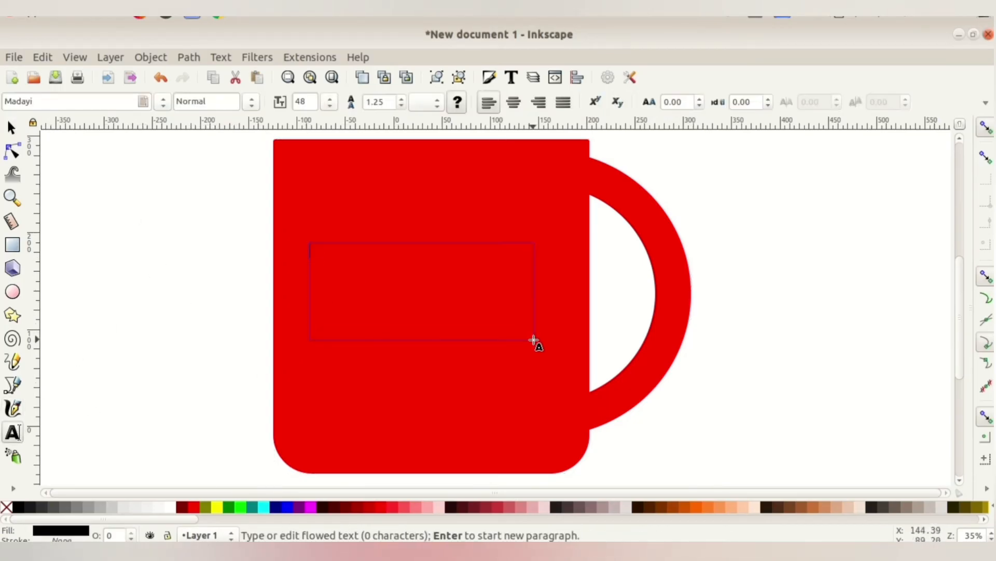
text(Coffee)
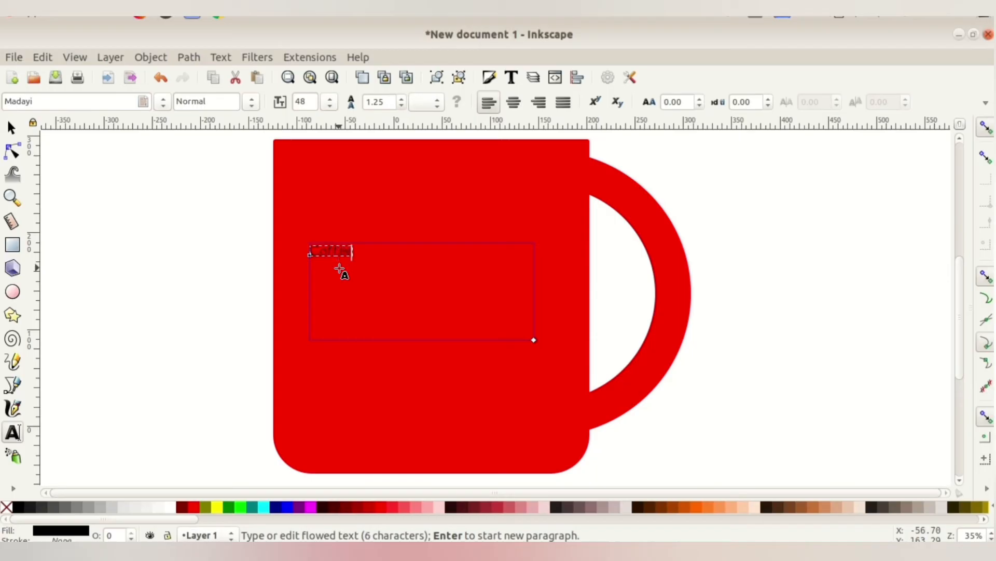
Change the font of the "Coffee" text to sans-serif.
click(161, 104)
drag(167, 288, 166, 124)
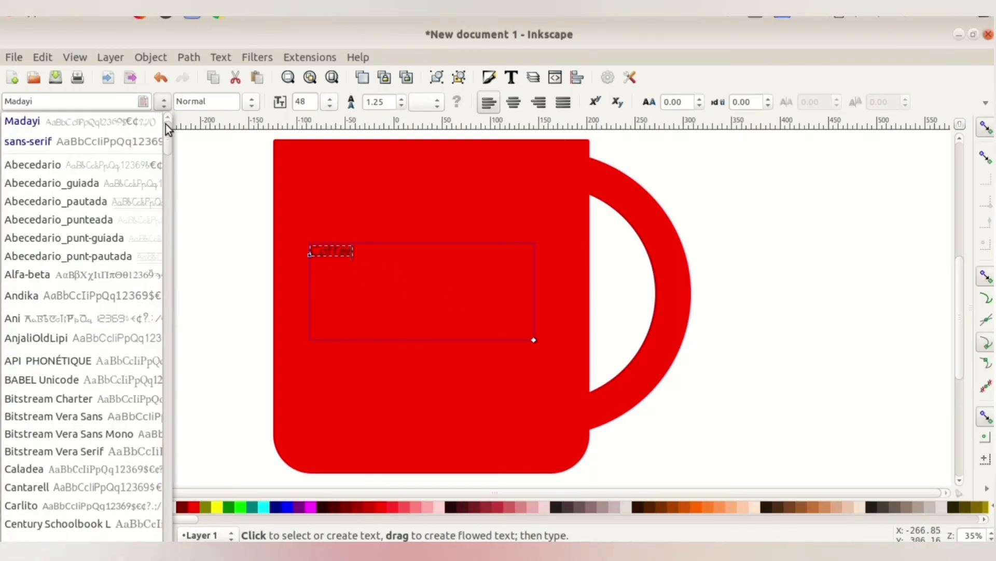
click(127, 137)
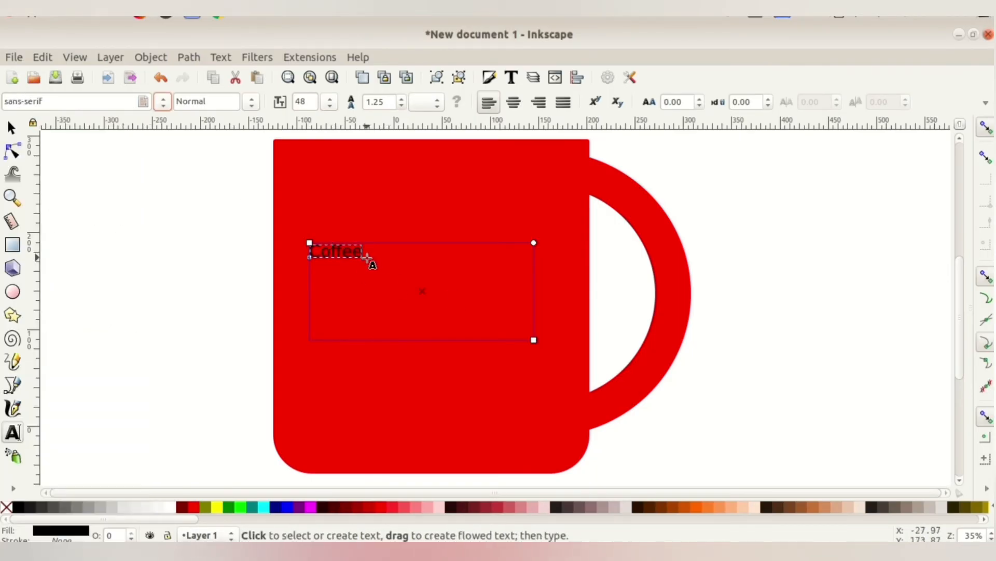
click(343, 252)
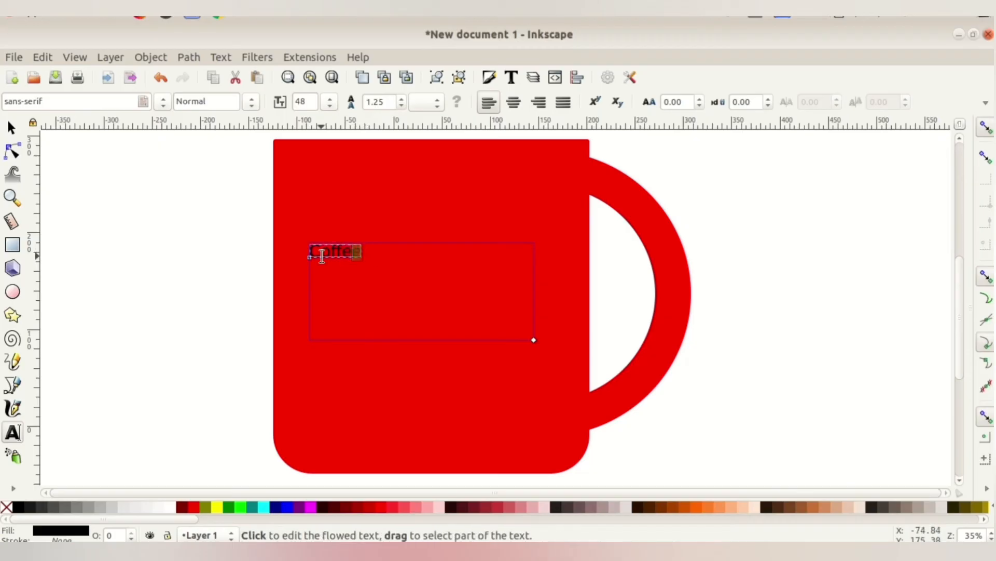
Enlarge the "Coffee" text to about 234 by 82 mm across the cup body and make it white.
click(12, 128)
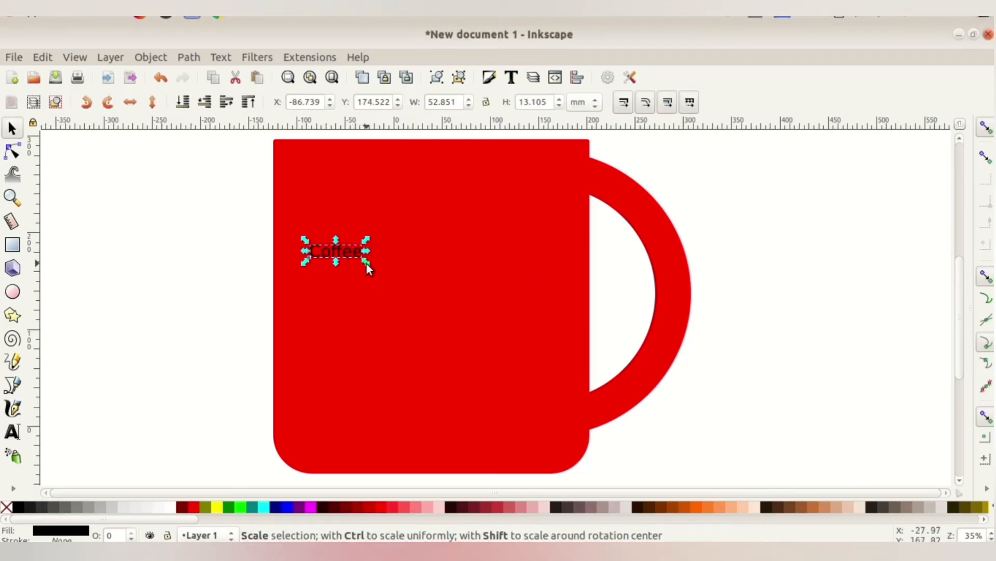
drag(367, 264, 557, 344)
click(732, 433)
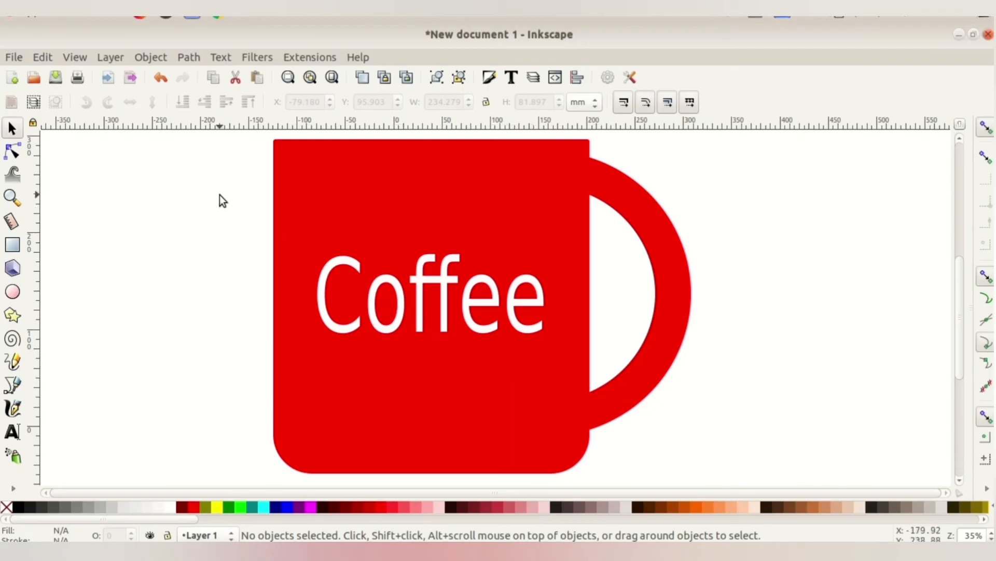
Start a PNG export of the whole drawing and choose the Exam 10 folder as its destination.
click(14, 58)
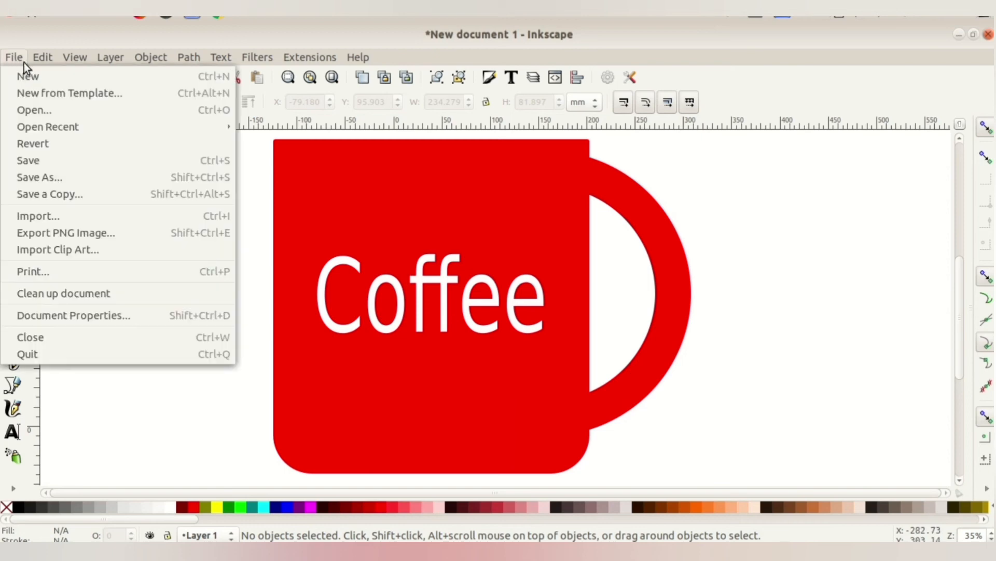
click(73, 233)
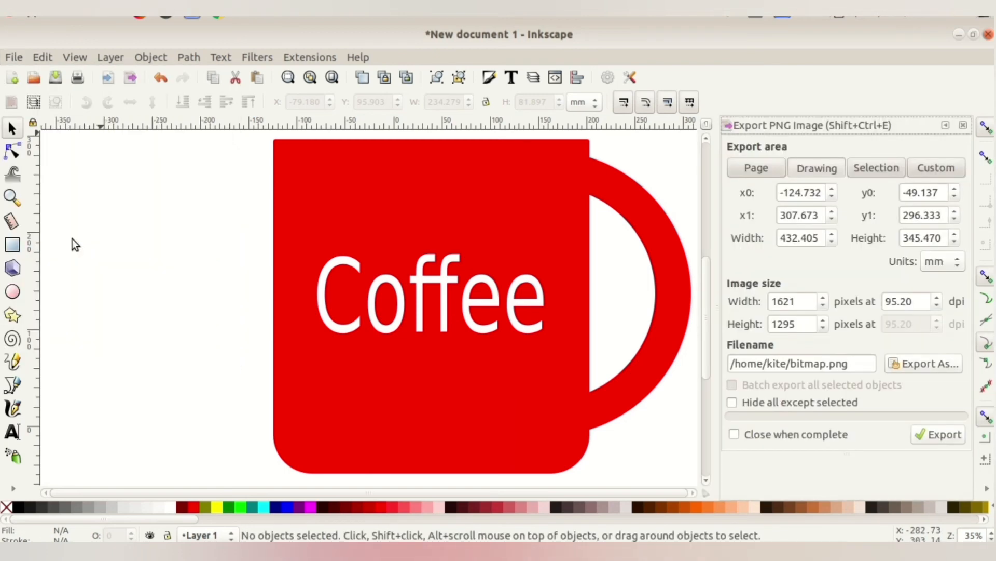
click(922, 365)
scroll(789, 311, down, 10)
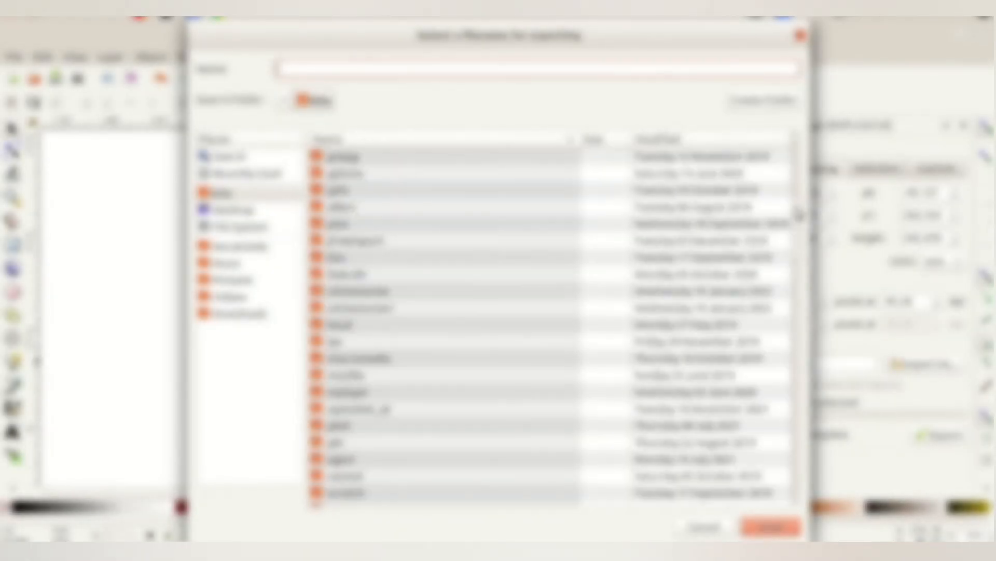
scroll(804, 281, down, 5)
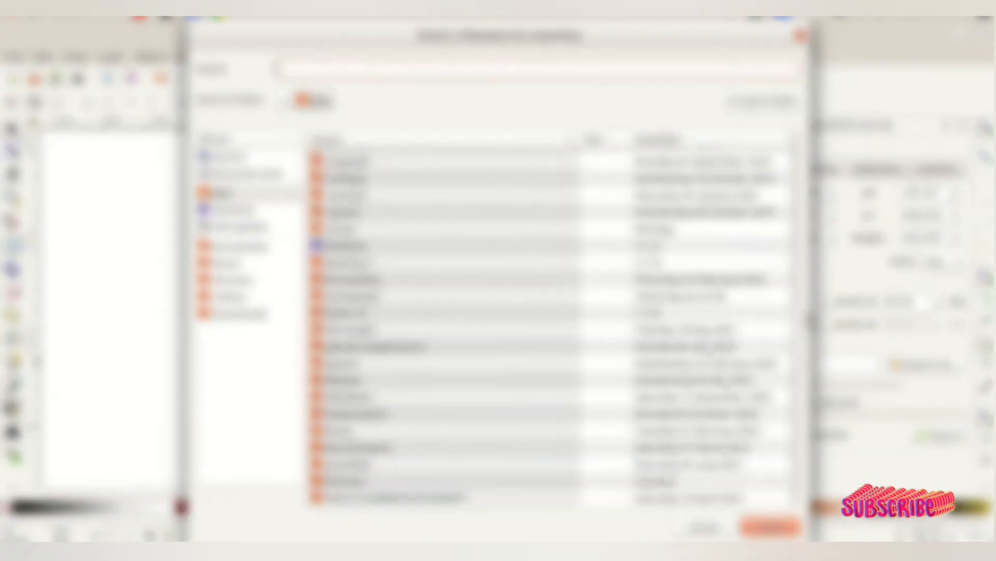
double_click(360, 311)
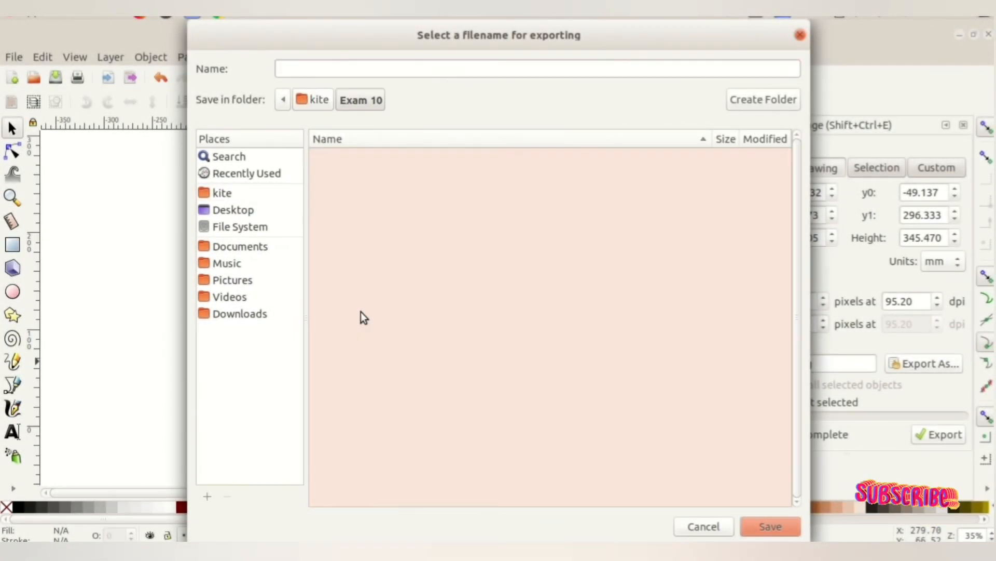
Name the PNG file 990401, save that name and export the drawing.
click(327, 69)
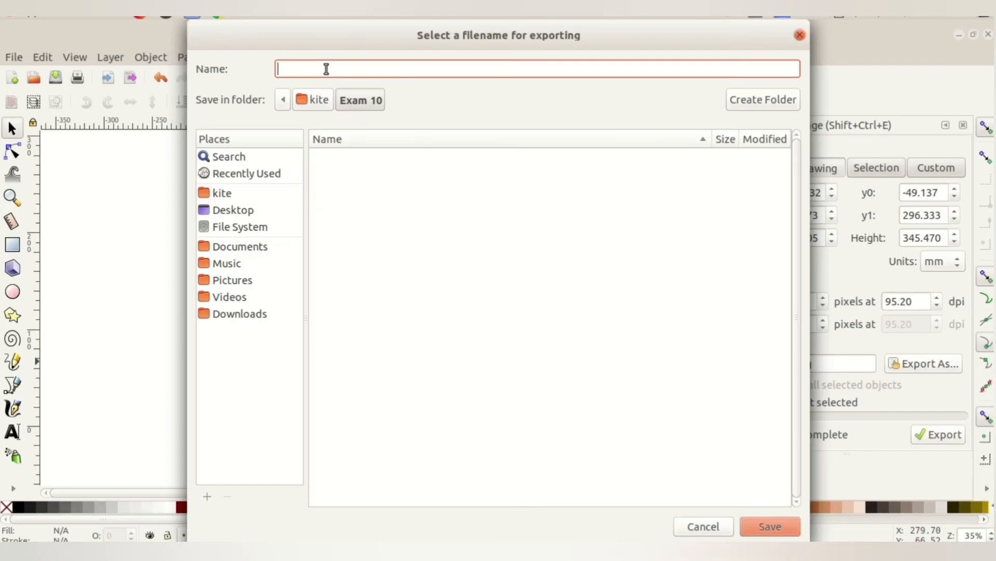
text(990401)
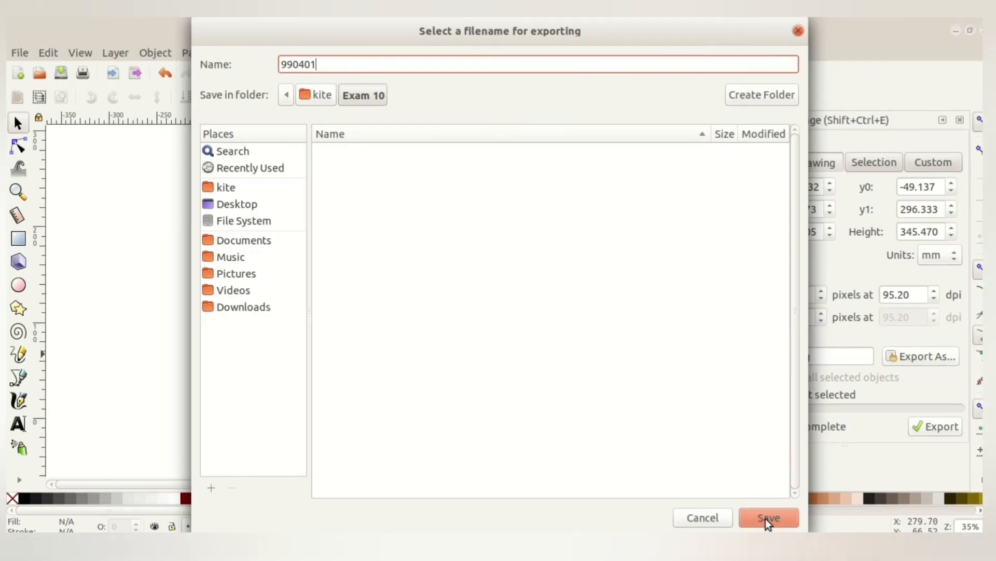
click(770, 526)
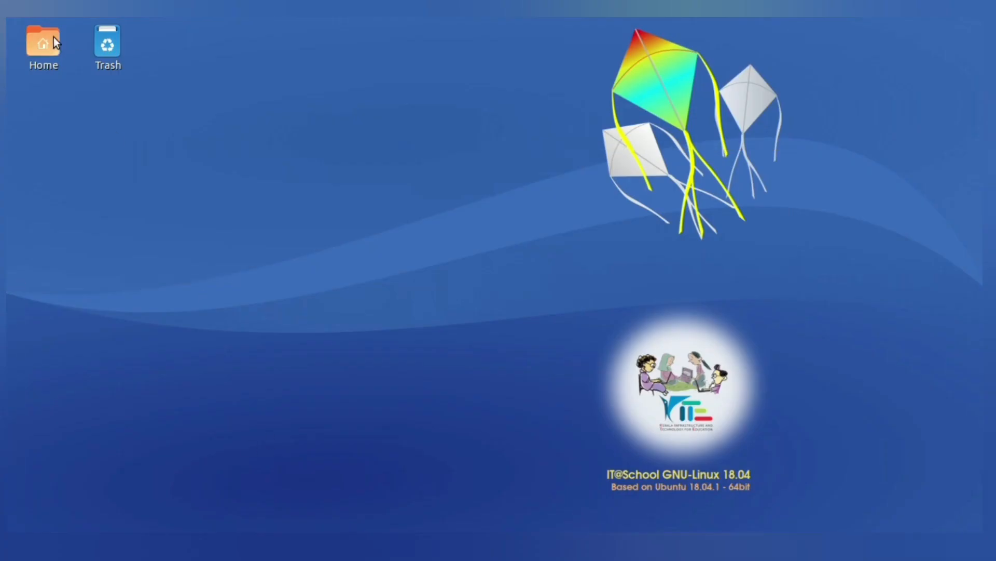
Switch to the file manager and open 990401.png from the Exam 10 folder in Home to check the exported image.
double_click(52, 43)
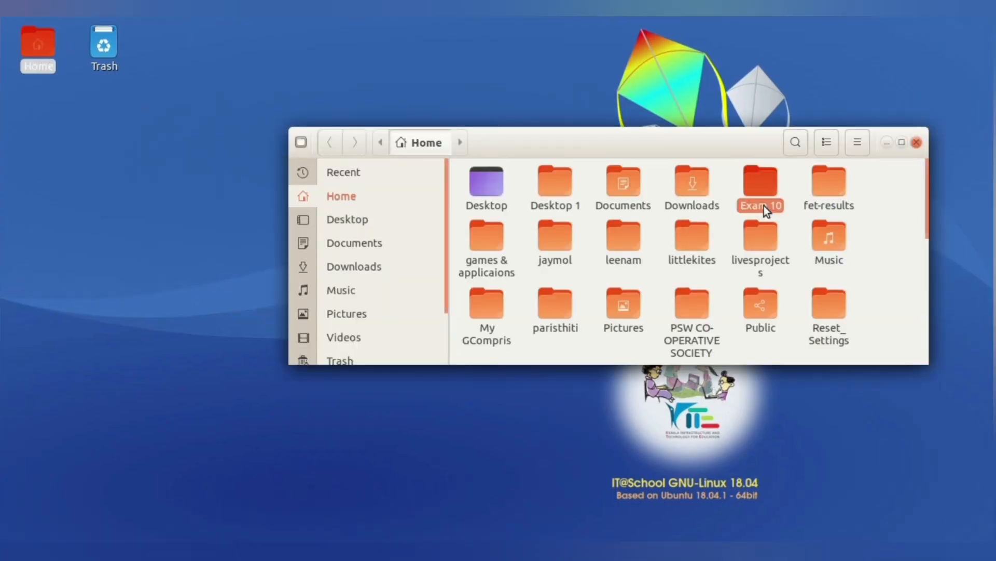
double_click(764, 205)
double_click(483, 192)
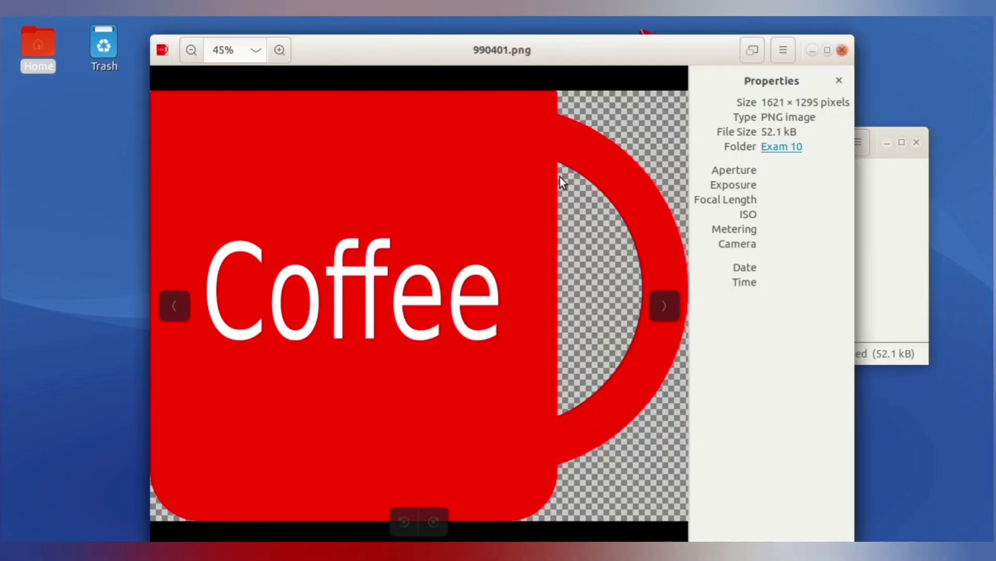